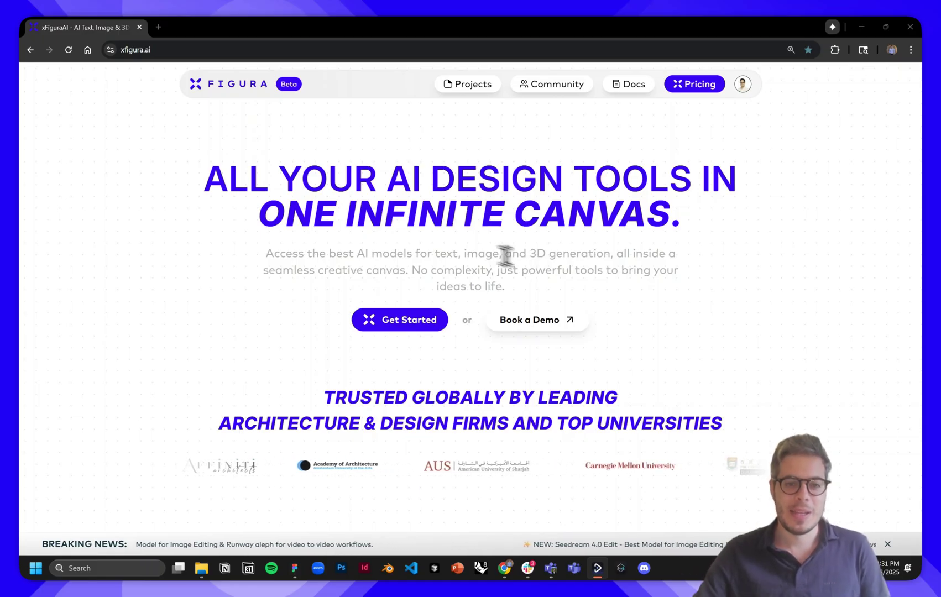
# Look over the xFigura home page and get started by opening the projects dashboard.
pyautogui.scroll(-2, 486, 263)
pyautogui.scroll(-5, 485, 263)
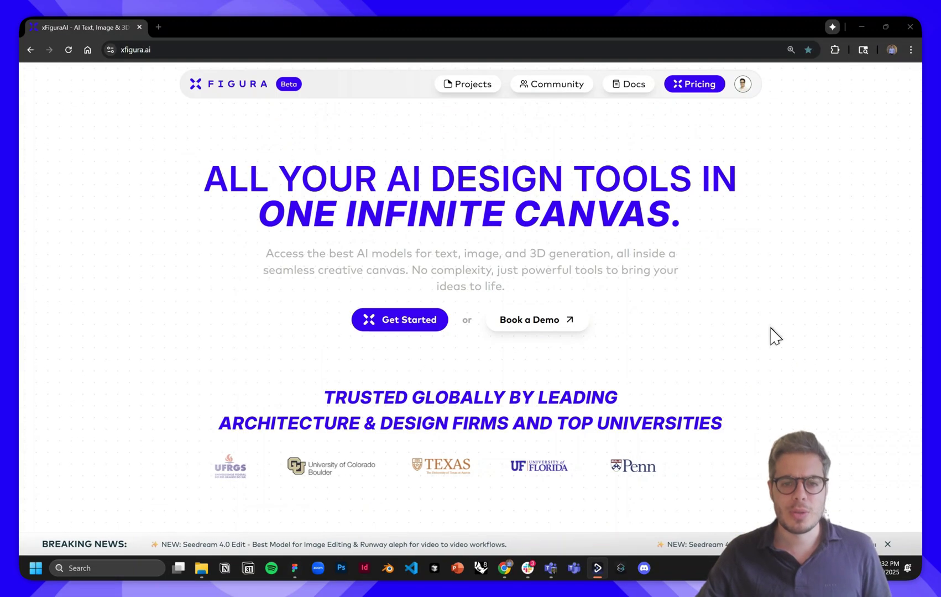
pyautogui.click(390, 320)
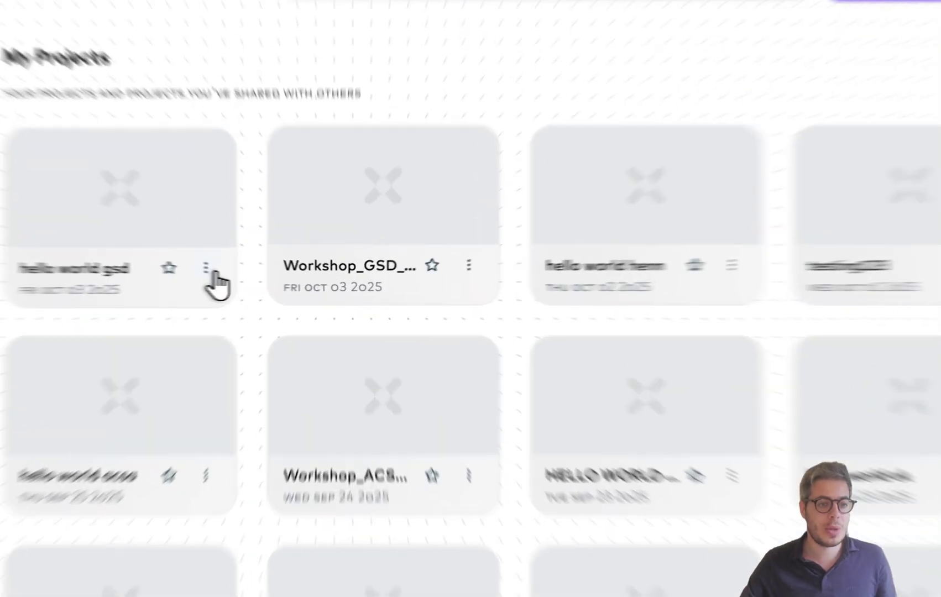
# View the sharing options of the "hello world gsd" project and close them without changes.
pyautogui.click(209, 270)
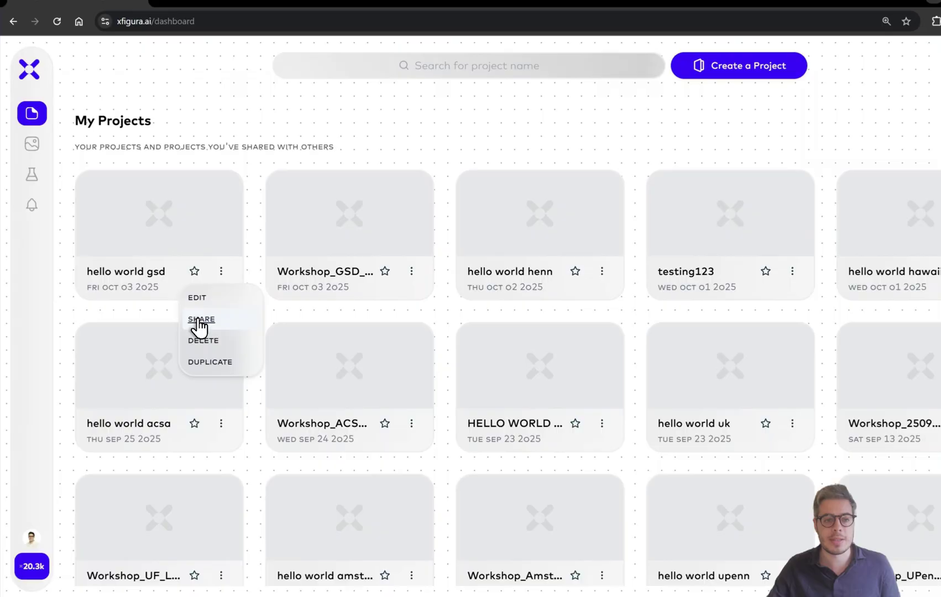
pyautogui.click(190, 311)
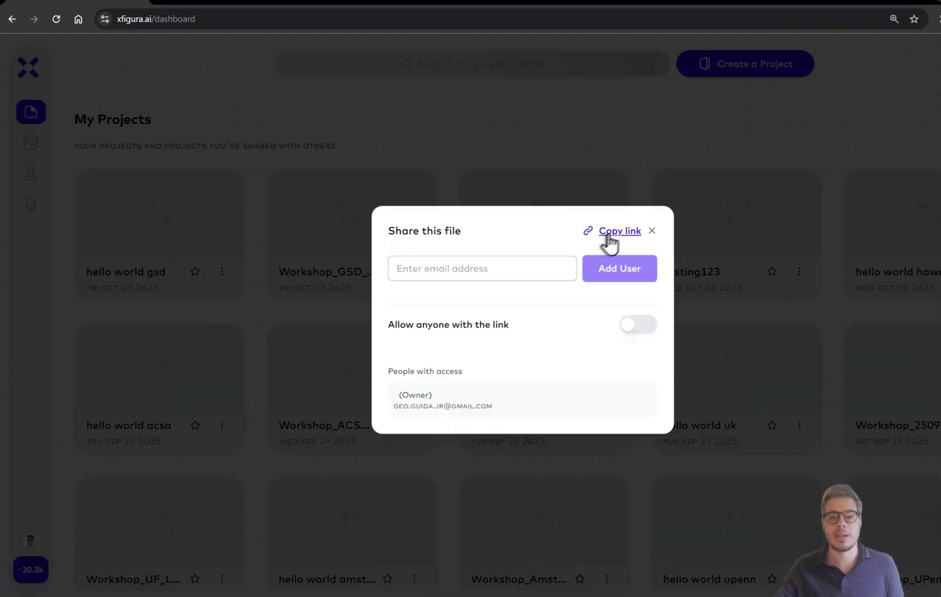
pyautogui.click(655, 230)
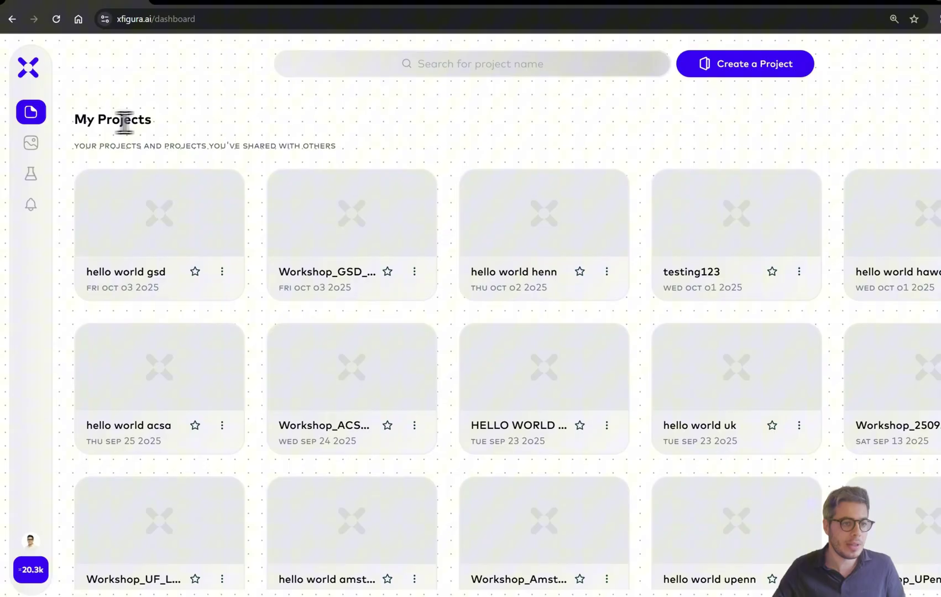
# Browse the gallery filtered by images, videos and 3D models, and view the model training page.
pyautogui.click(39, 145)
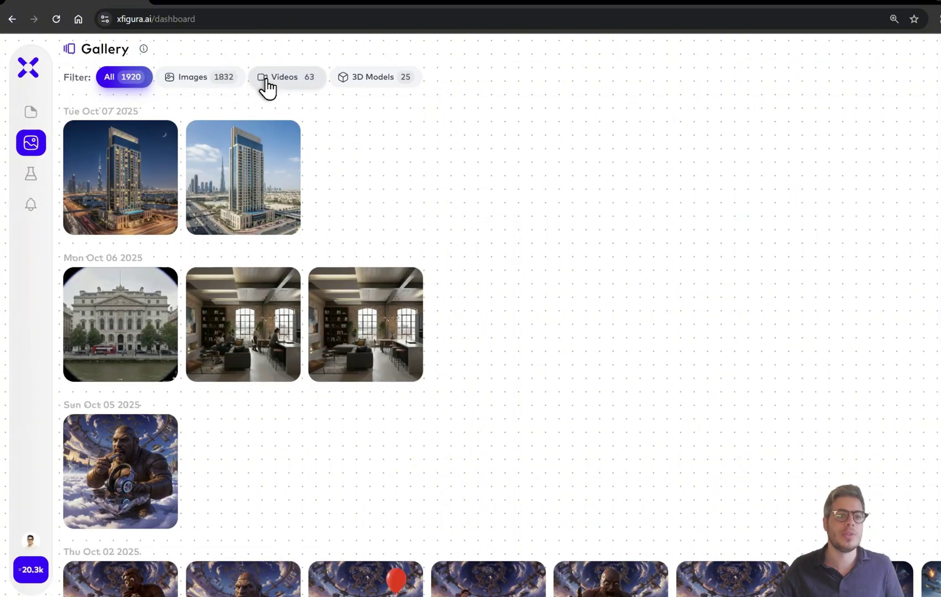
pyautogui.scroll(-15, 510, 272)
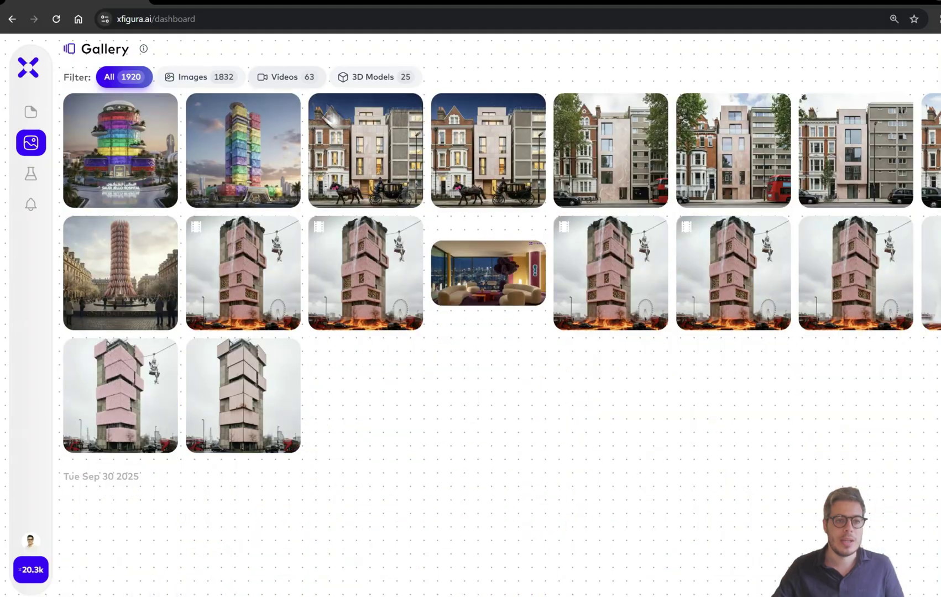
pyautogui.click(217, 83)
pyautogui.click(277, 82)
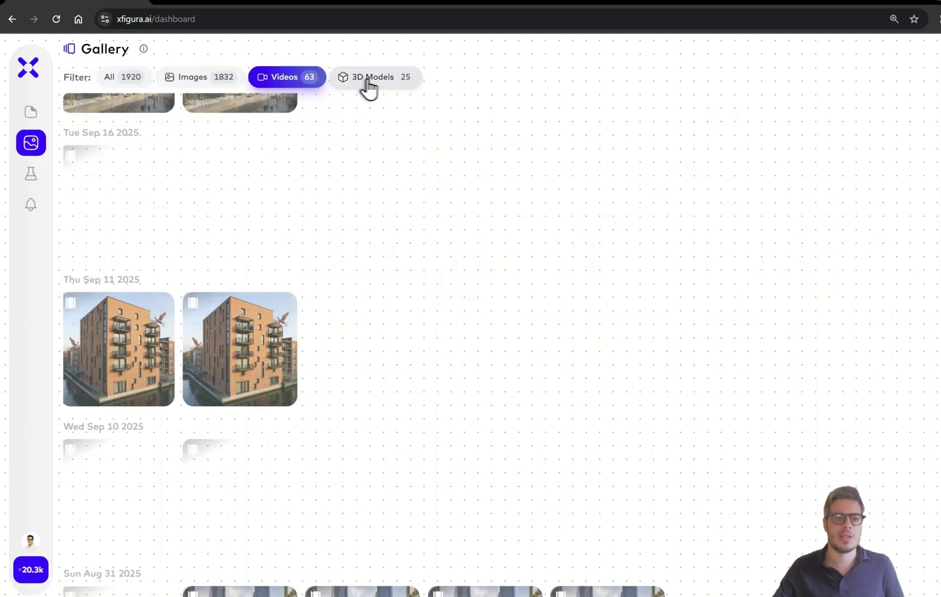
pyautogui.click(372, 83)
pyautogui.moveTo(37, 195)
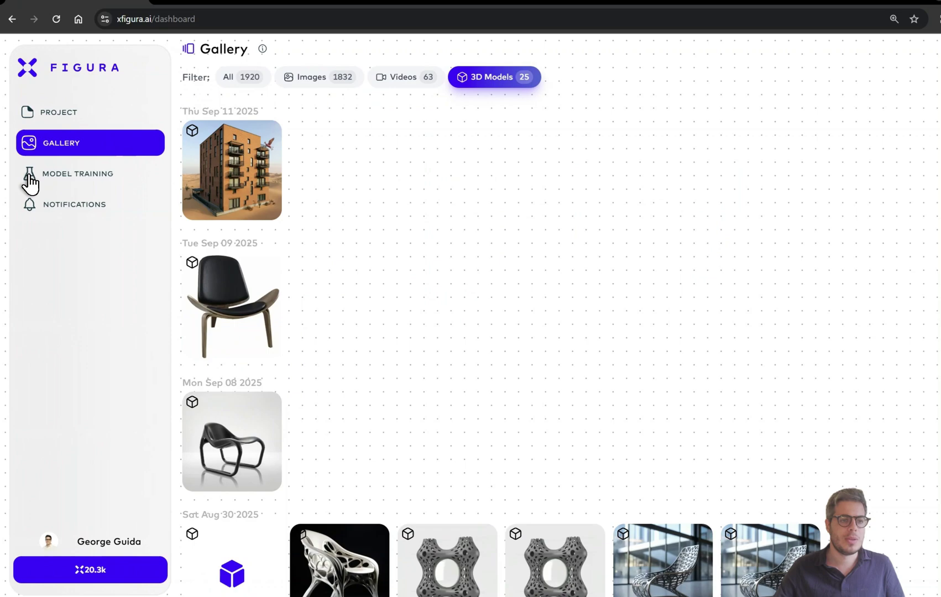
pyautogui.click(30, 177)
# Return to the projects list and create a new project named "xfigura hello world".
pyautogui.moveTo(31, 114)
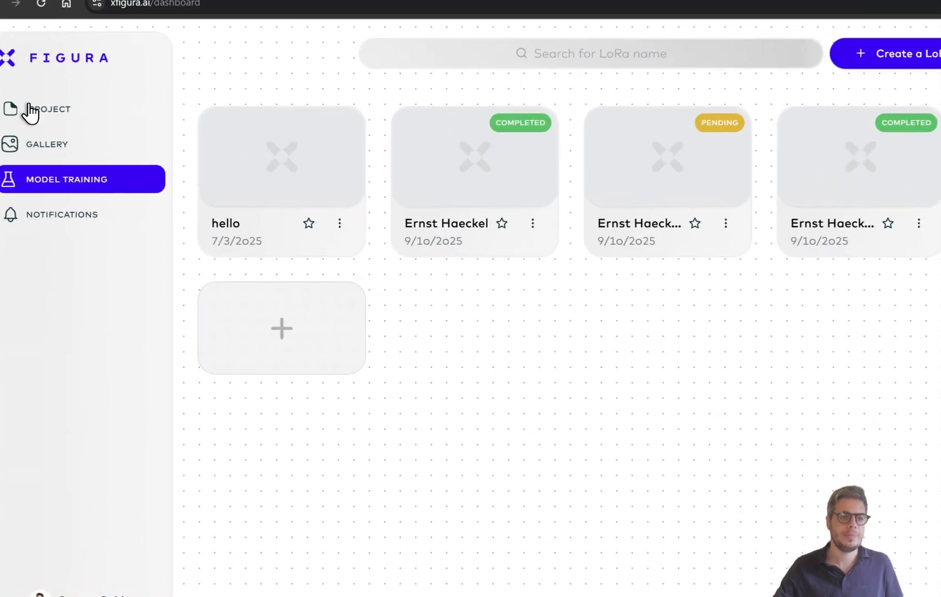
pyautogui.click(42, 129)
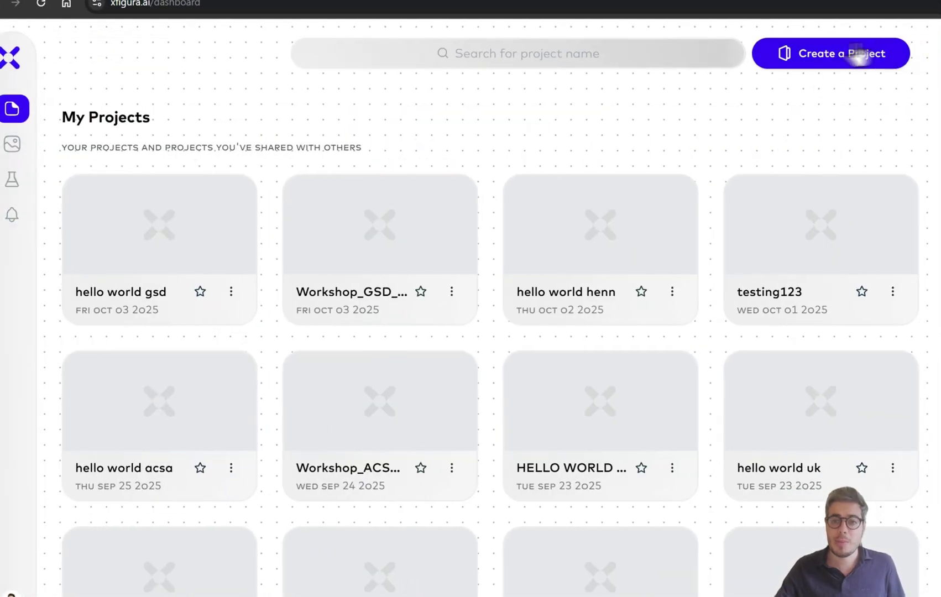
pyautogui.click(854, 57)
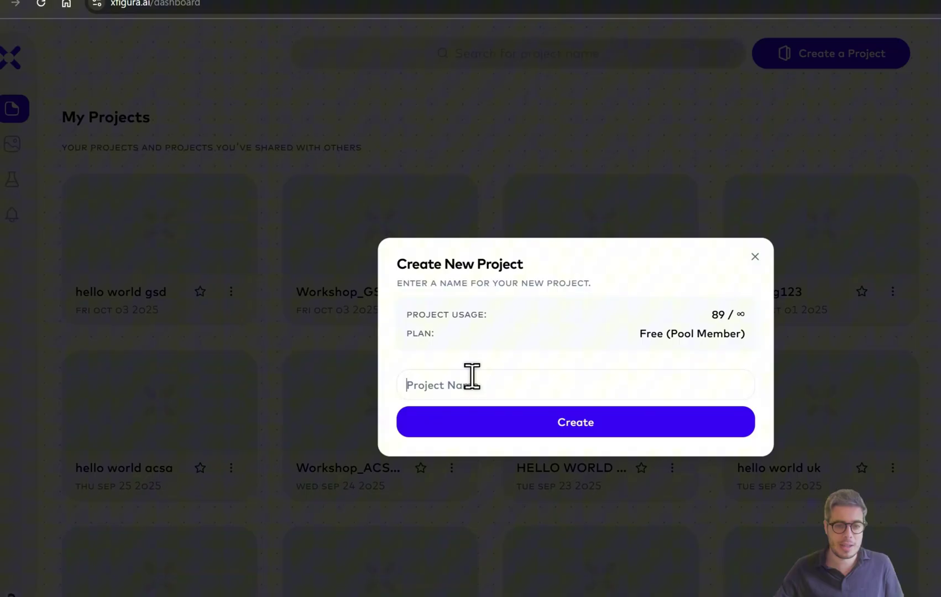
pyautogui.write('xfigura hello world')
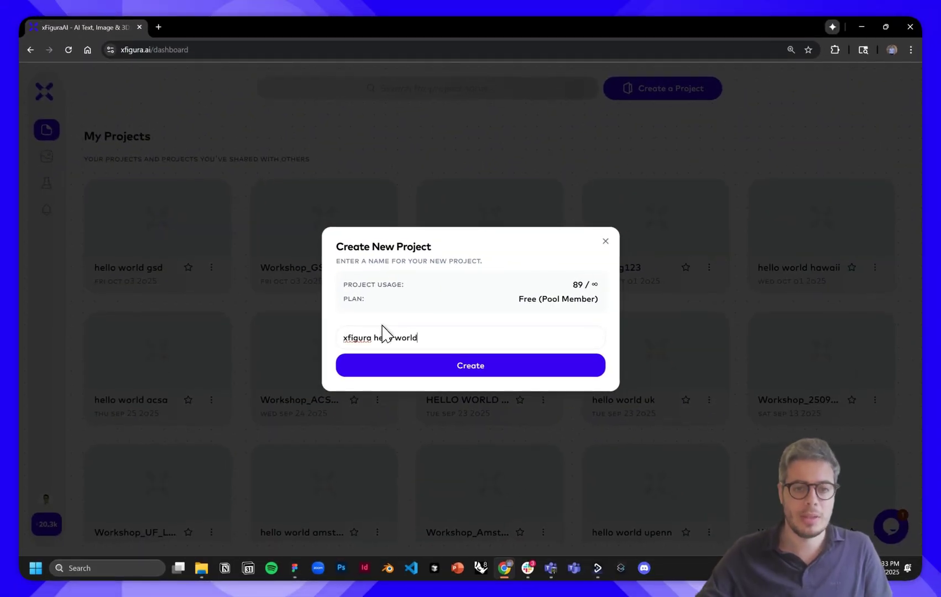
pyautogui.click(426, 360)
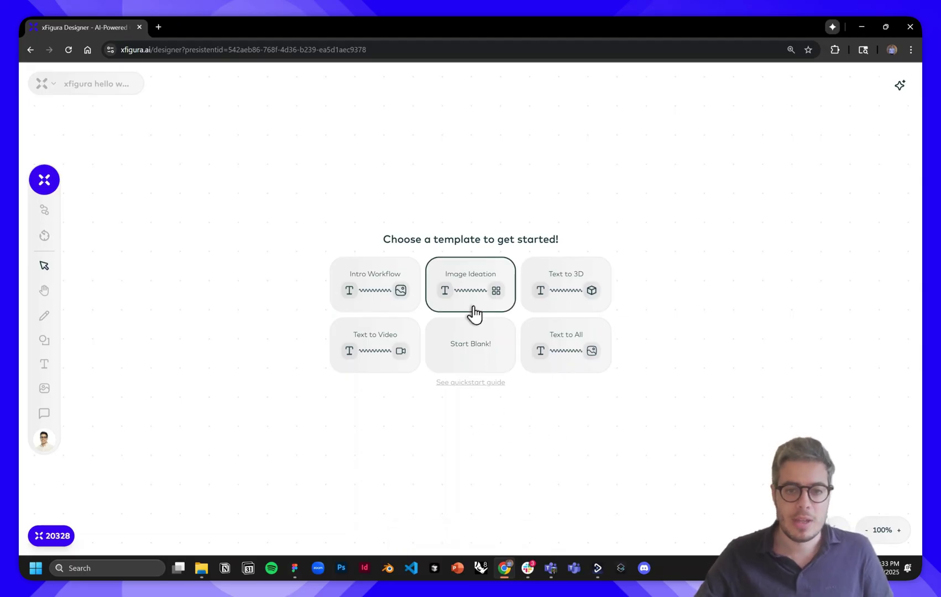
# Start the project from the Intro Workflow template and move the wooden house image node slightly upward.
pyautogui.click(376, 286)
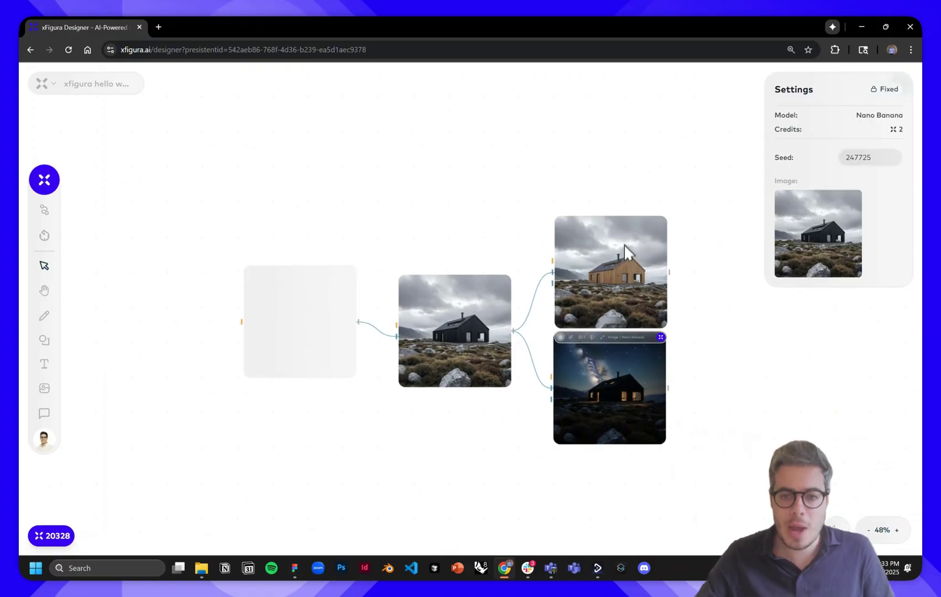
pyautogui.moveTo(624, 244); pyautogui.dragTo(618, 222)
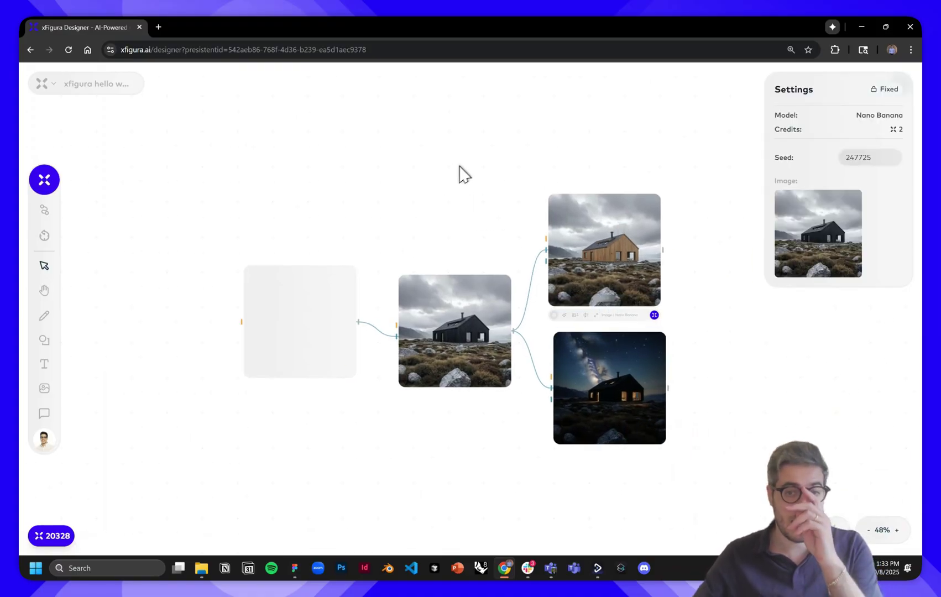
pyautogui.moveTo(463, 175); pyautogui.dragTo(437, 182)
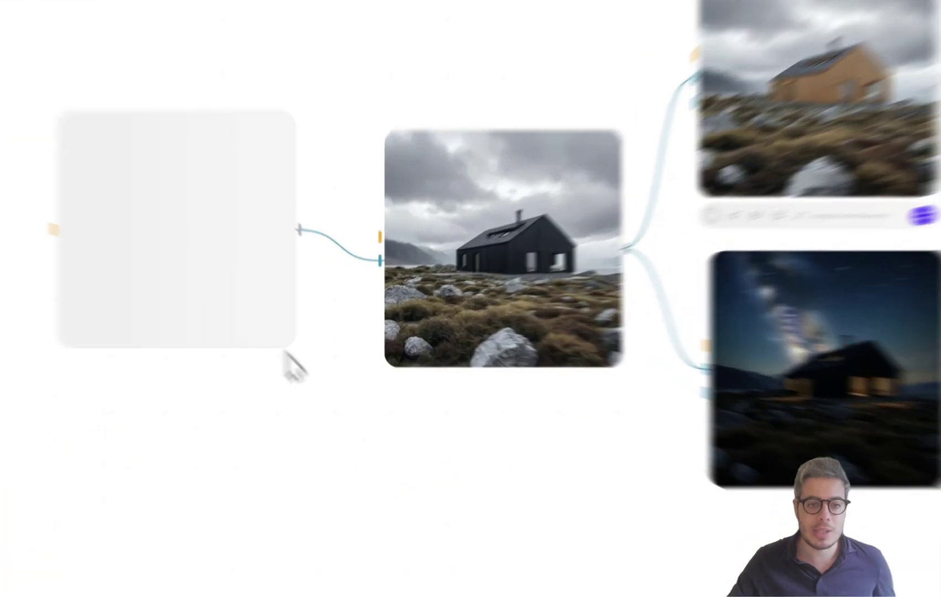
# Inspect the text node and look through the AI models offered for the central black house image node.
pyautogui.click(306, 364)
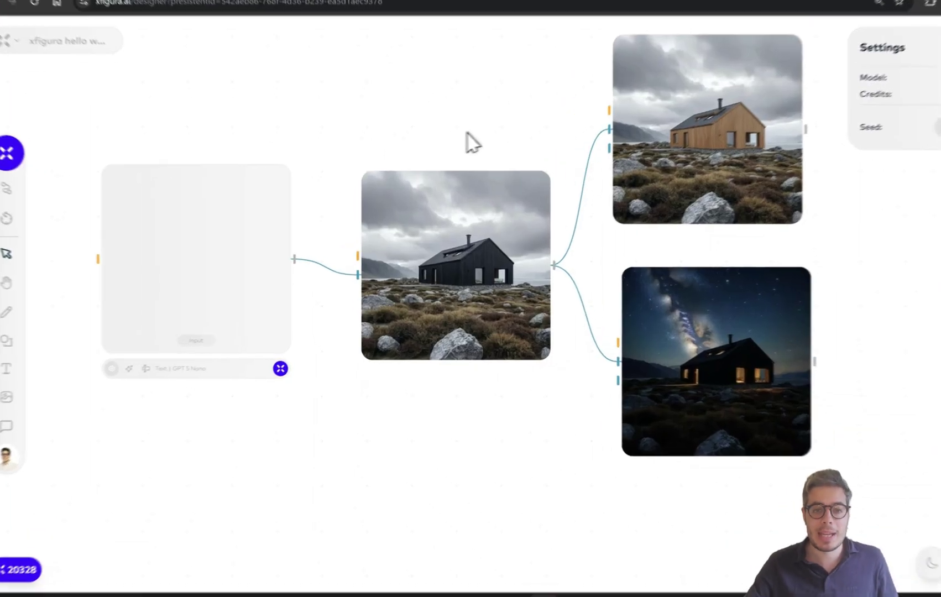
pyautogui.click(423, 326)
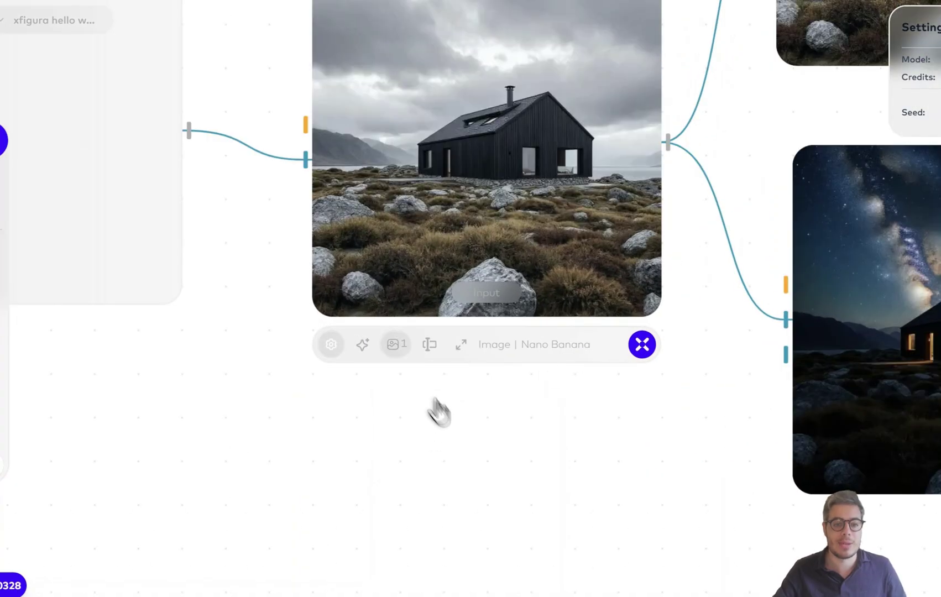
pyautogui.click(364, 346)
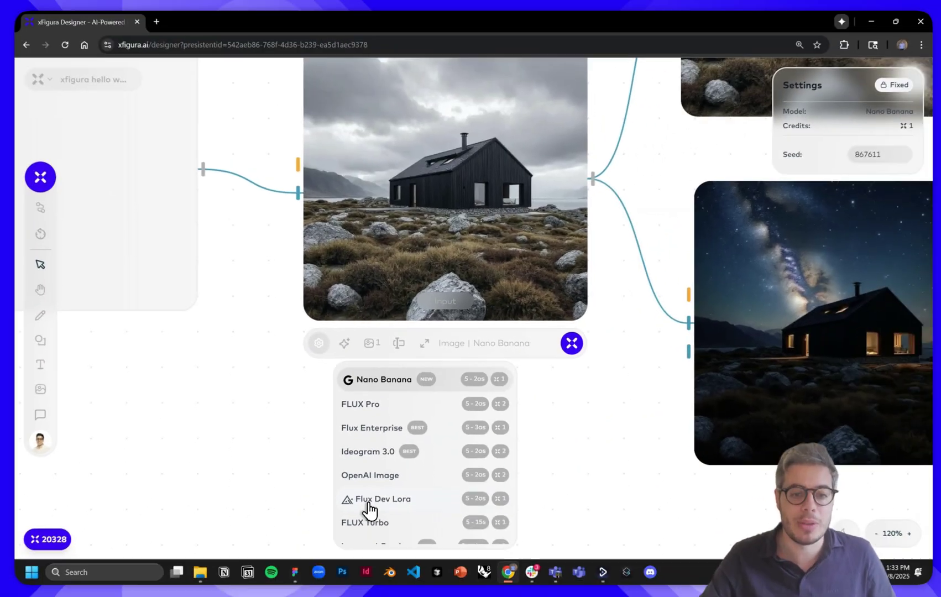
pyautogui.scroll(-1, 414, 482)
pyautogui.scroll(-2, 543, 469)
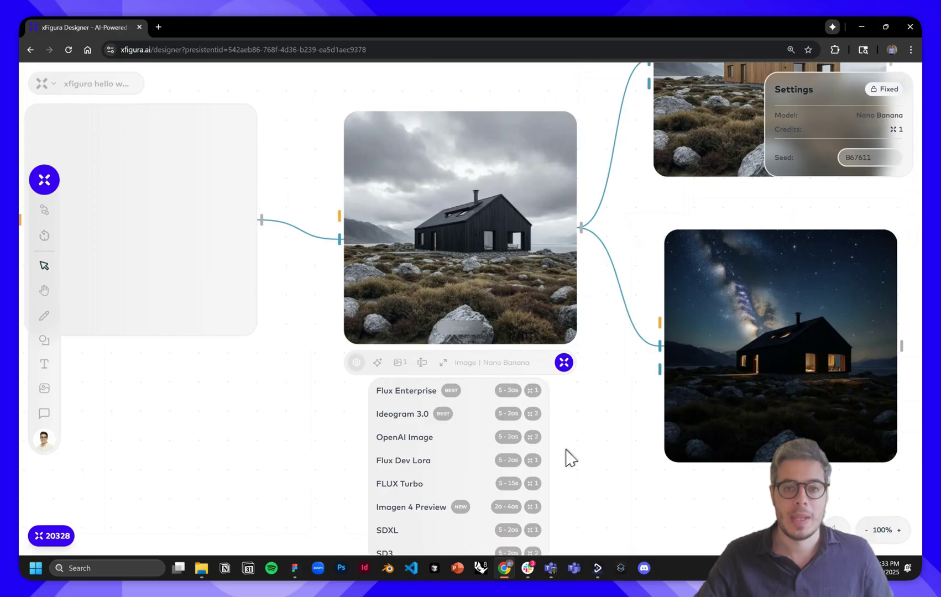
pyautogui.click(569, 457)
# Review the available node types and add an Image node in an empty area of the canvas.
pyautogui.scroll(-3, 570, 454)
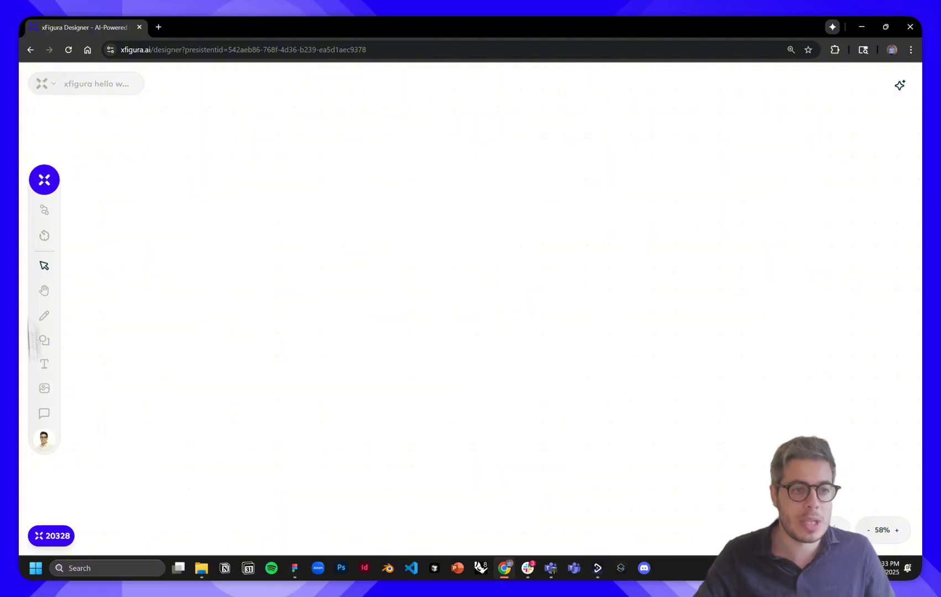
pyautogui.click(43, 186)
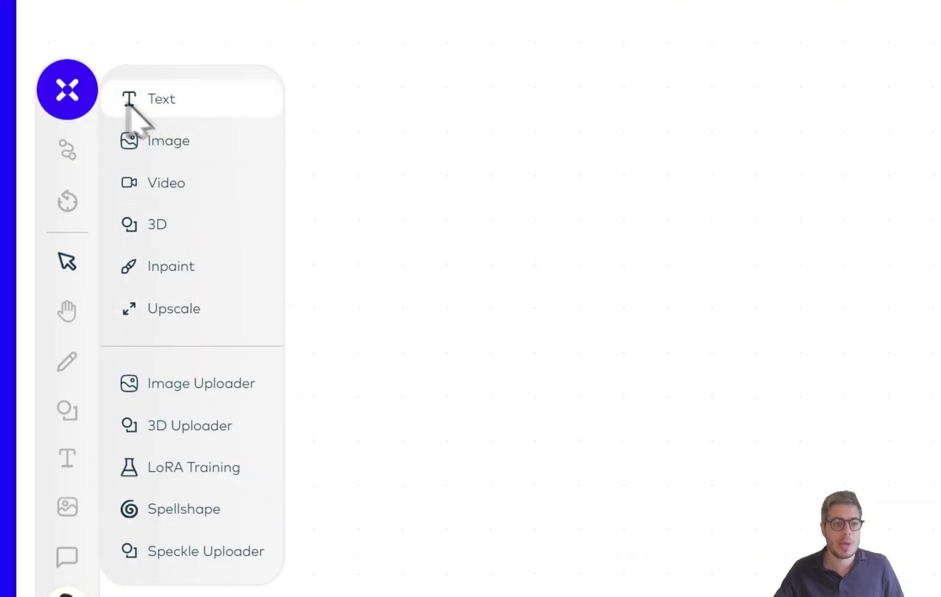
pyautogui.click(65, 95)
pyautogui.click(65, 95)
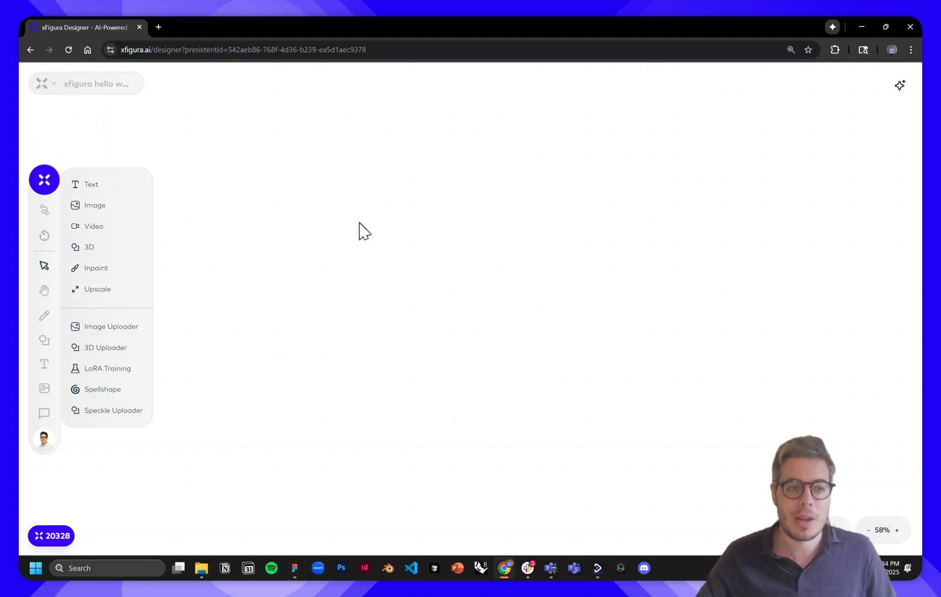
pyautogui.click(360, 222)
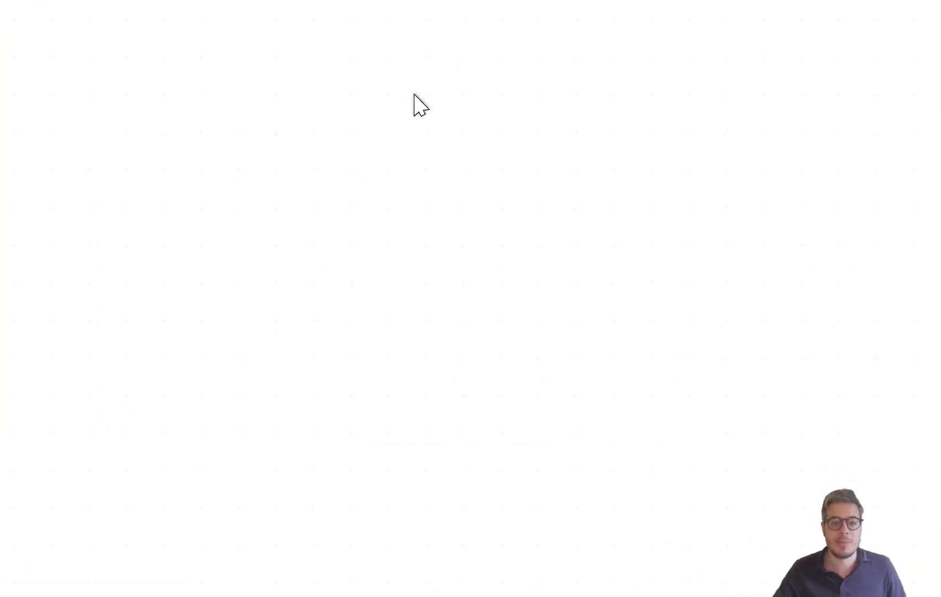
pyautogui.doubleClick(415, 105)
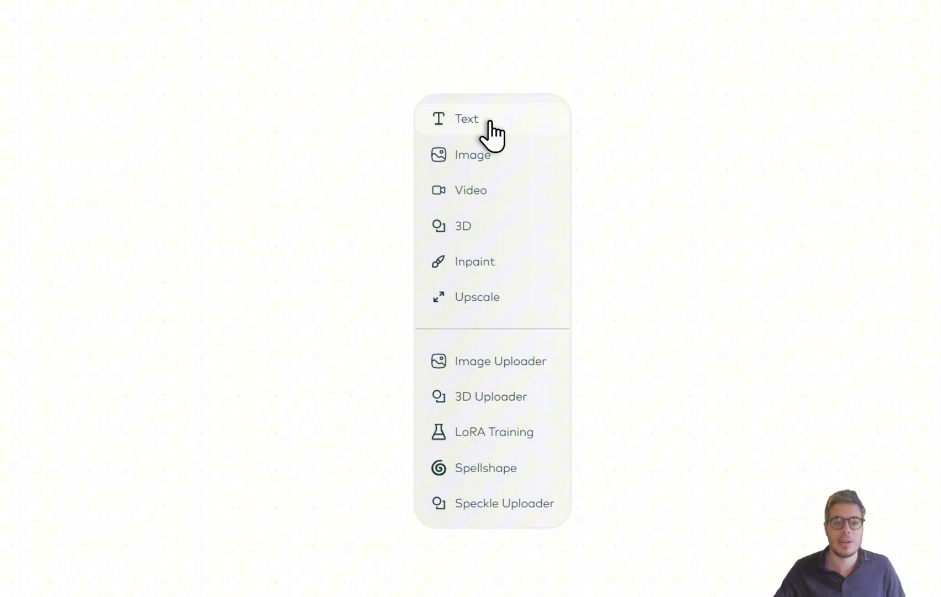
pyautogui.click(475, 158)
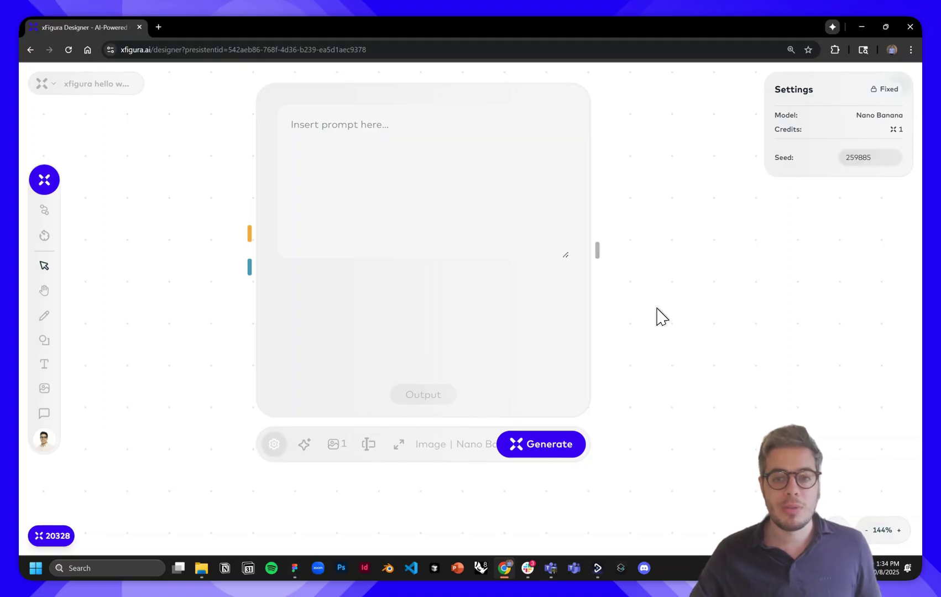
# View the AI models available for the new, empty Image node.
pyautogui.click(306, 444)
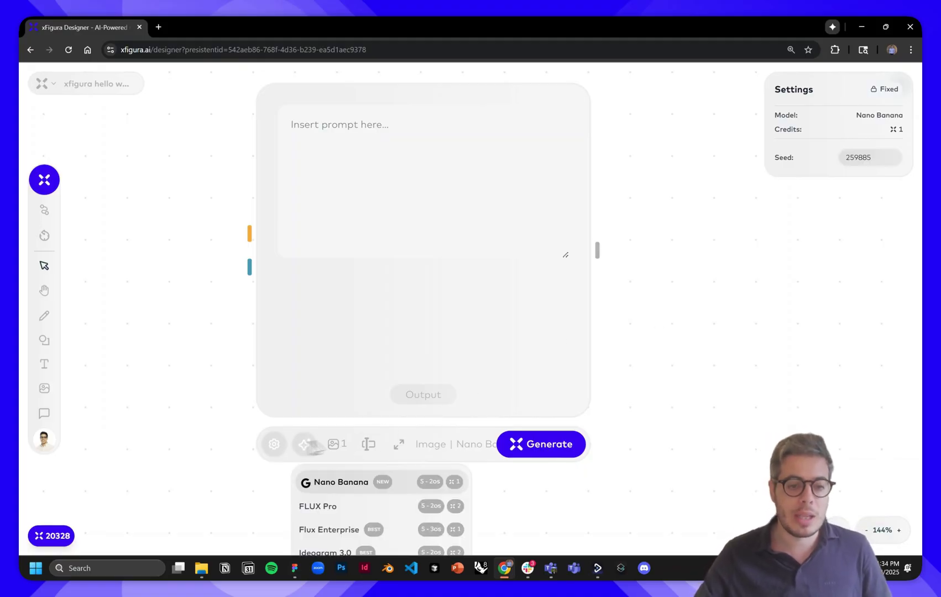
pyautogui.moveTo(637, 423); pyautogui.dragTo(624, 321)
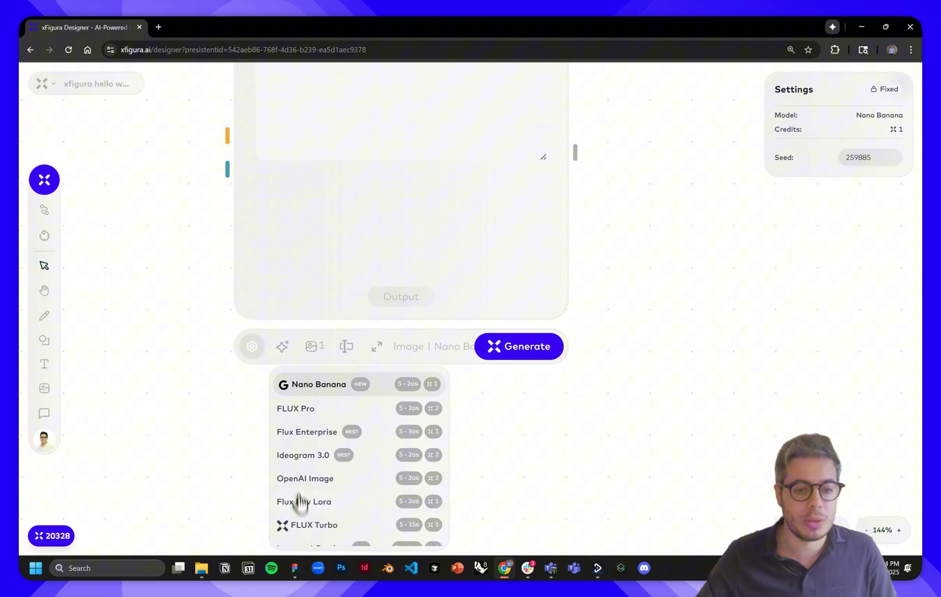
pyautogui.scroll(-2, 658, 383)
pyautogui.click(691, 327)
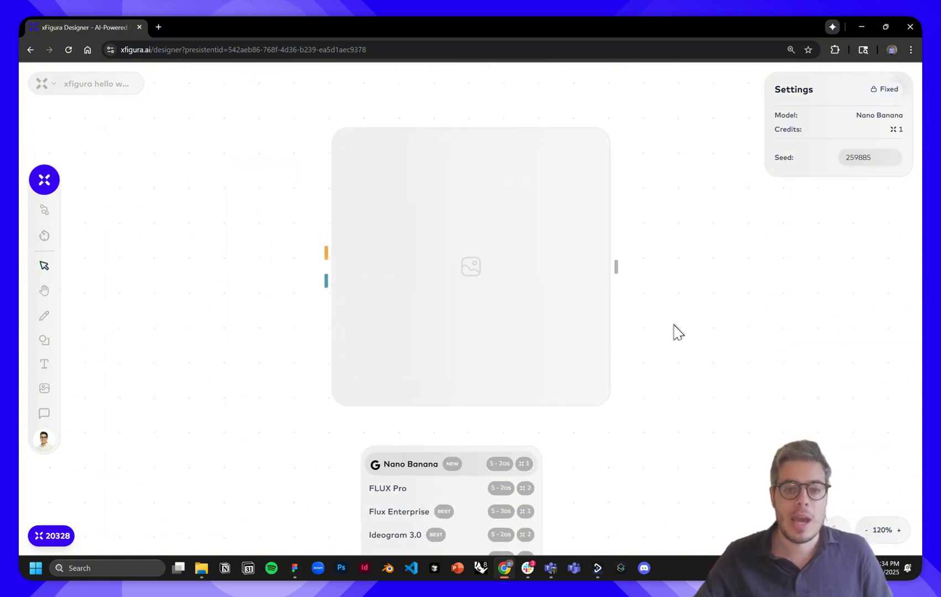
# Generate one image of a waterfront high-rise tower with the Nano Banana model and reposition its node on the canvas.
pyautogui.click(492, 237)
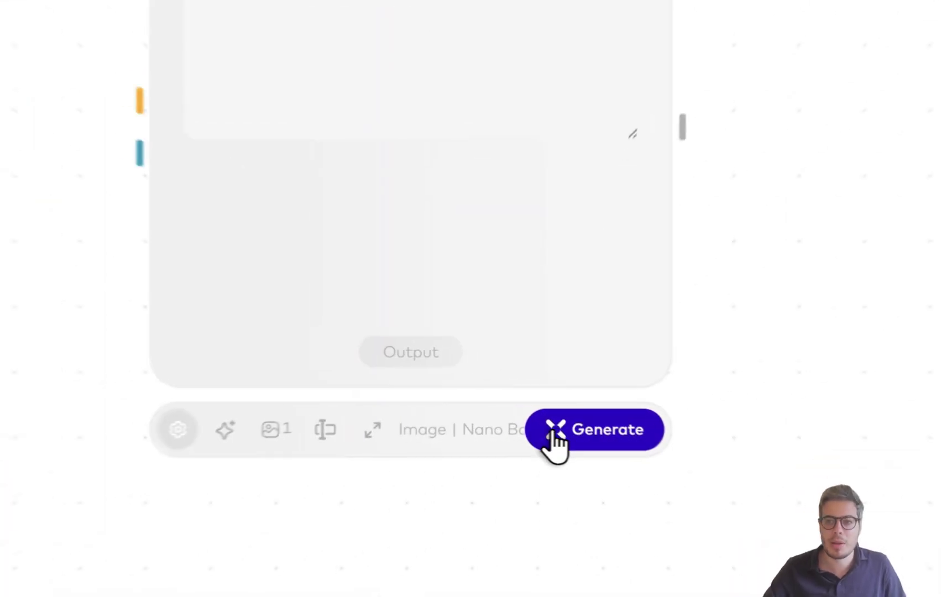
pyautogui.click(548, 429)
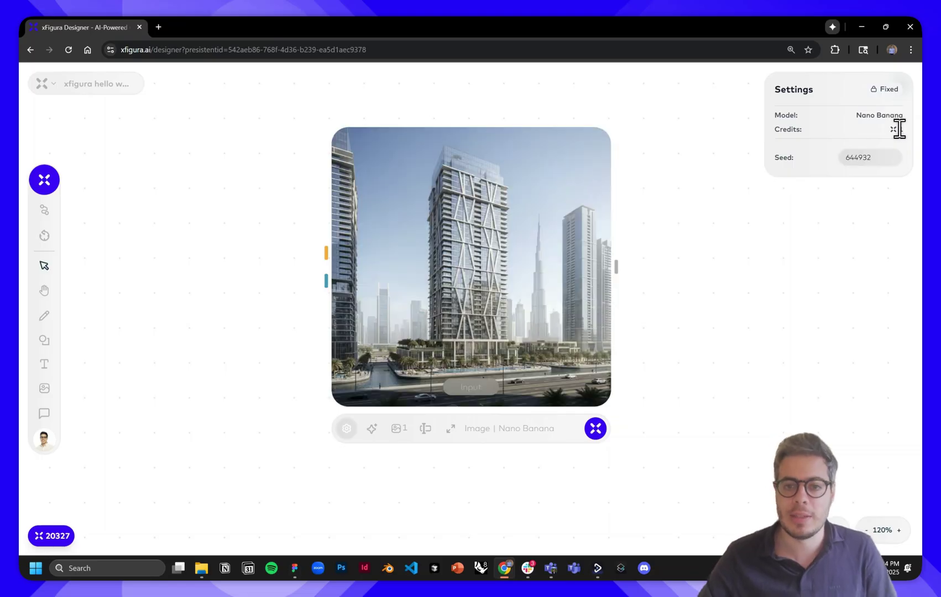
pyautogui.moveTo(624, 268); pyautogui.dragTo(500, 271)
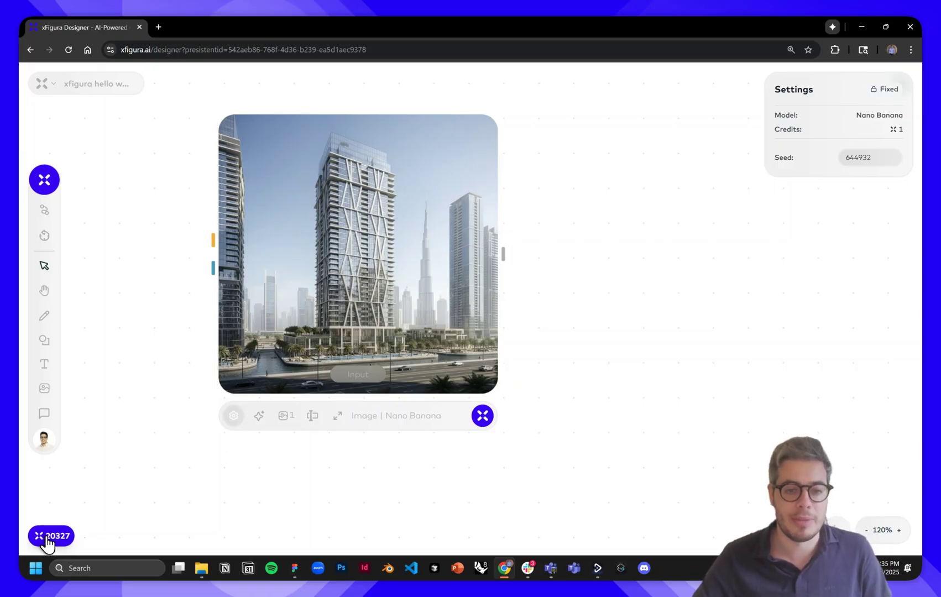
pyautogui.moveTo(391, 244); pyautogui.dragTo(411, 215)
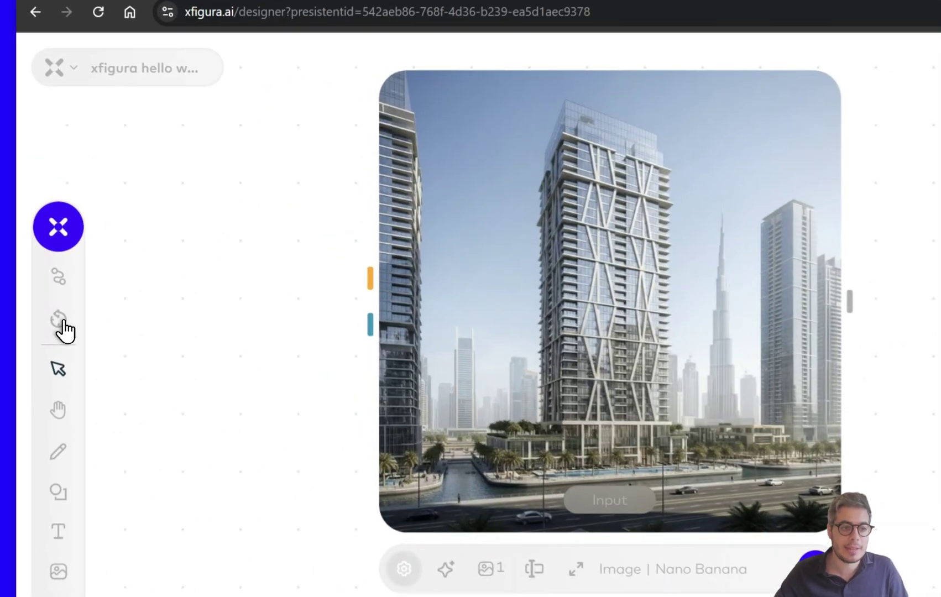
# Browse the generation history across all projects in the expanded view, return it to the compact view and close it.
pyautogui.click(45, 237)
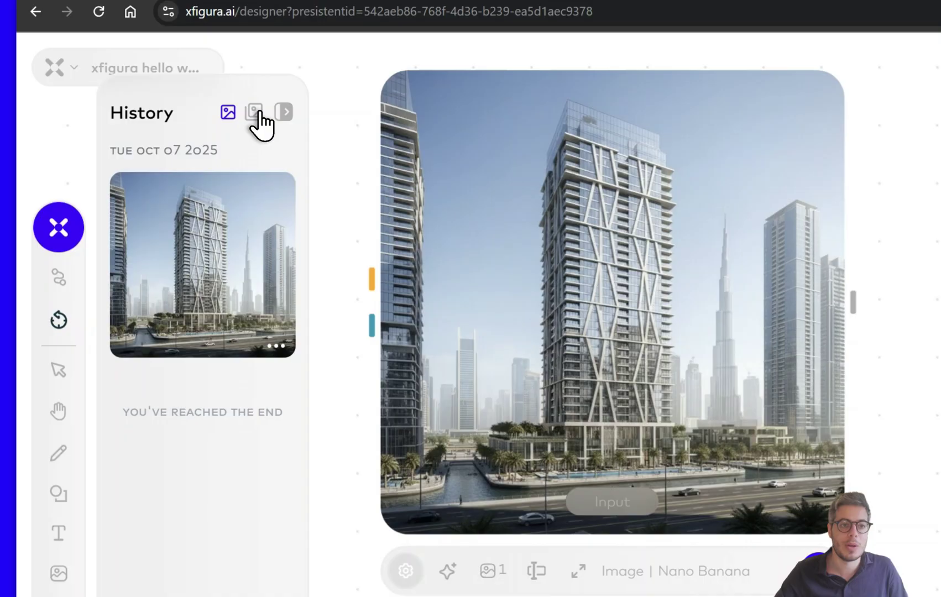
pyautogui.click(255, 112)
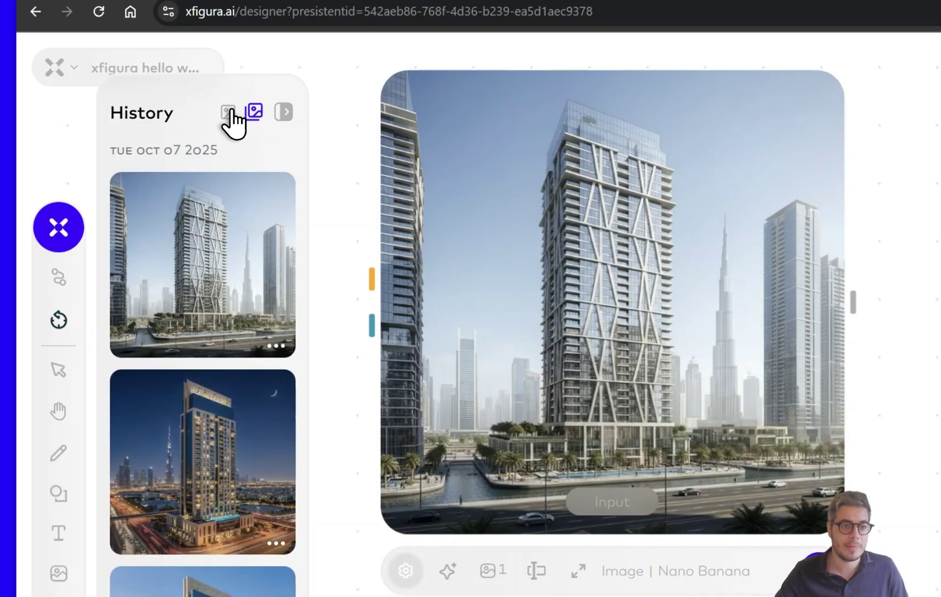
pyautogui.click(284, 113)
pyautogui.scroll(-6, 605, 396)
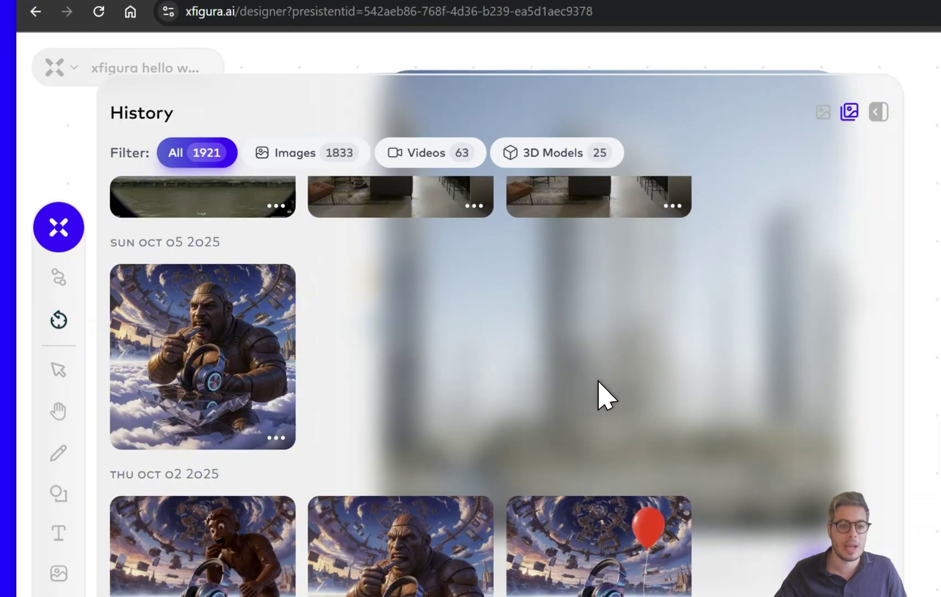
pyautogui.scroll(6, 606, 395)
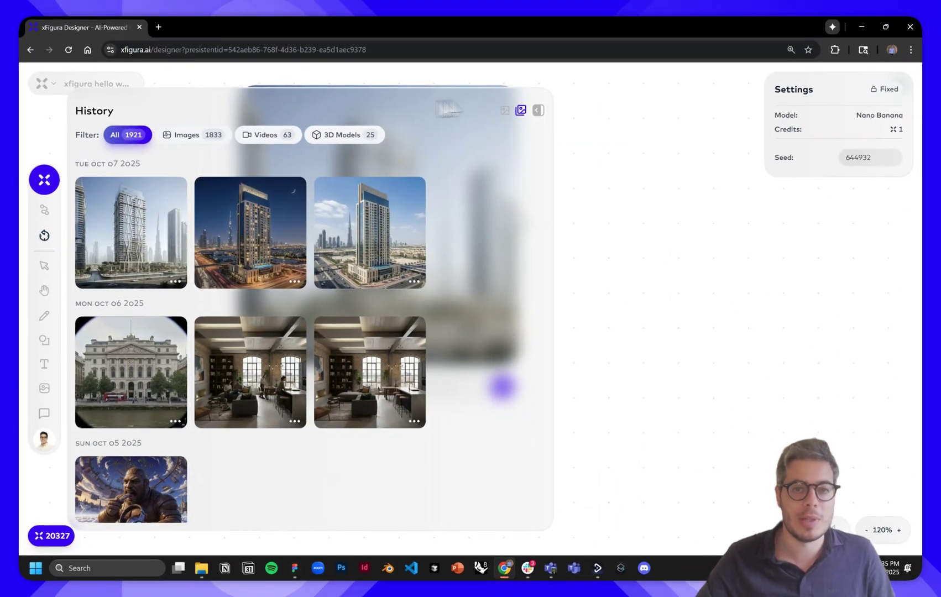
pyautogui.click(536, 111)
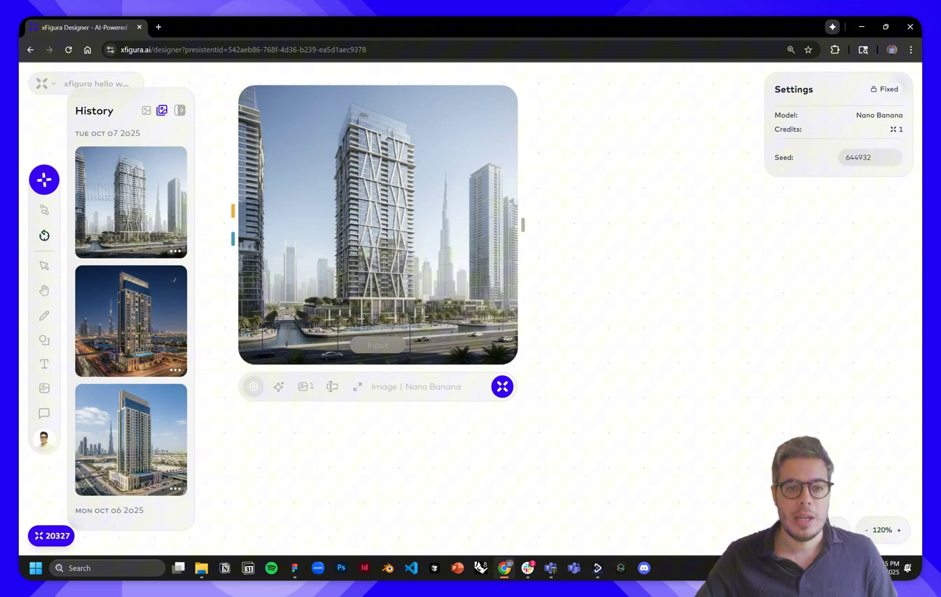
pyautogui.click(577, 237)
# Review the AI models and the image count setting offered for the tower image node.
pyautogui.scroll(1, 664, 321)
pyautogui.scroll(1, 291, 443)
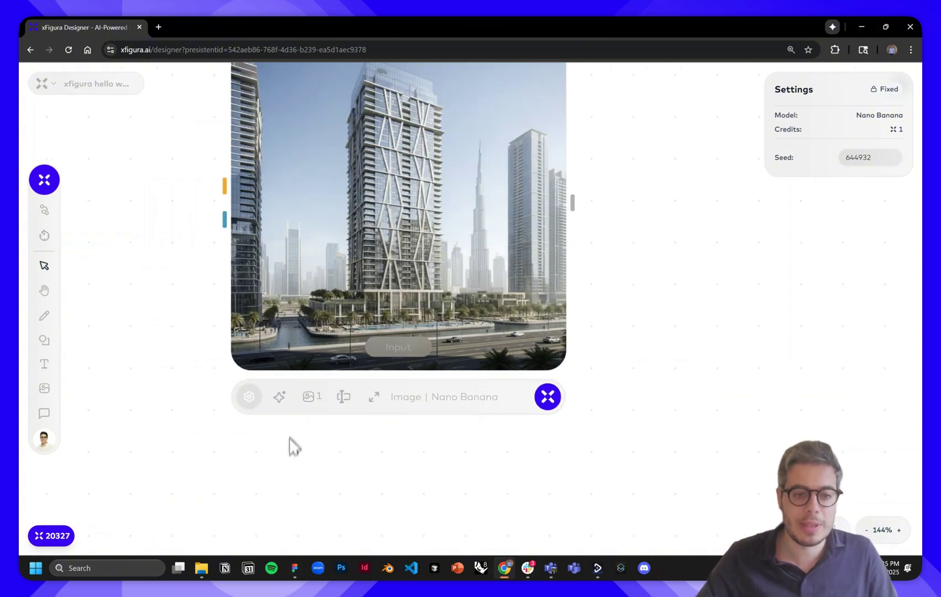
pyautogui.click(279, 397)
pyautogui.scroll(-2, 626, 429)
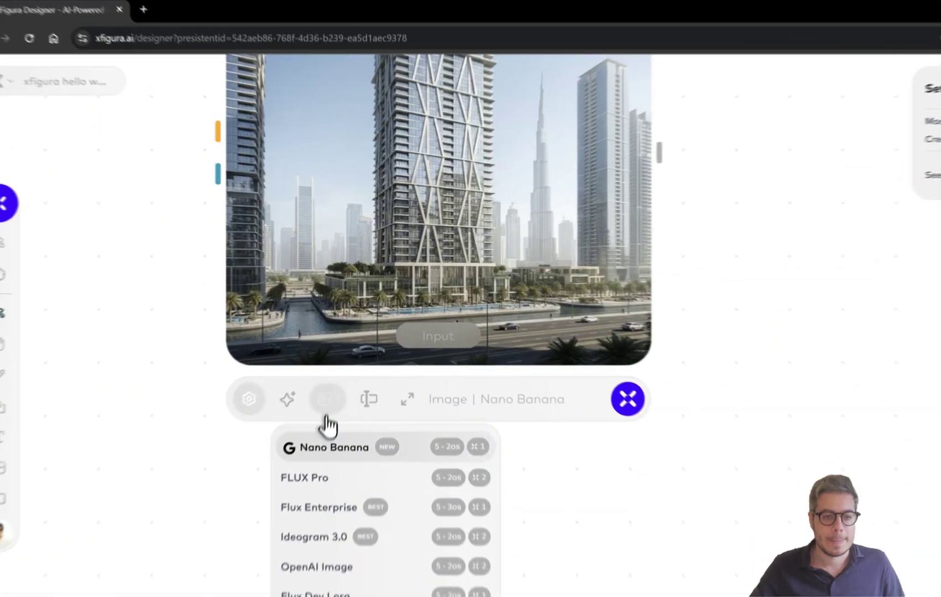
pyautogui.click(327, 409)
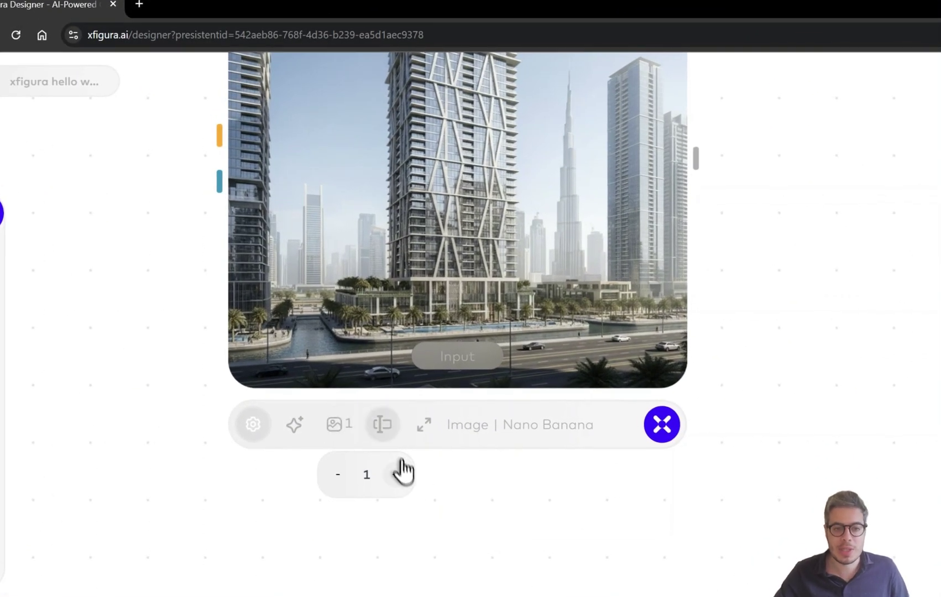
pyautogui.click(388, 434)
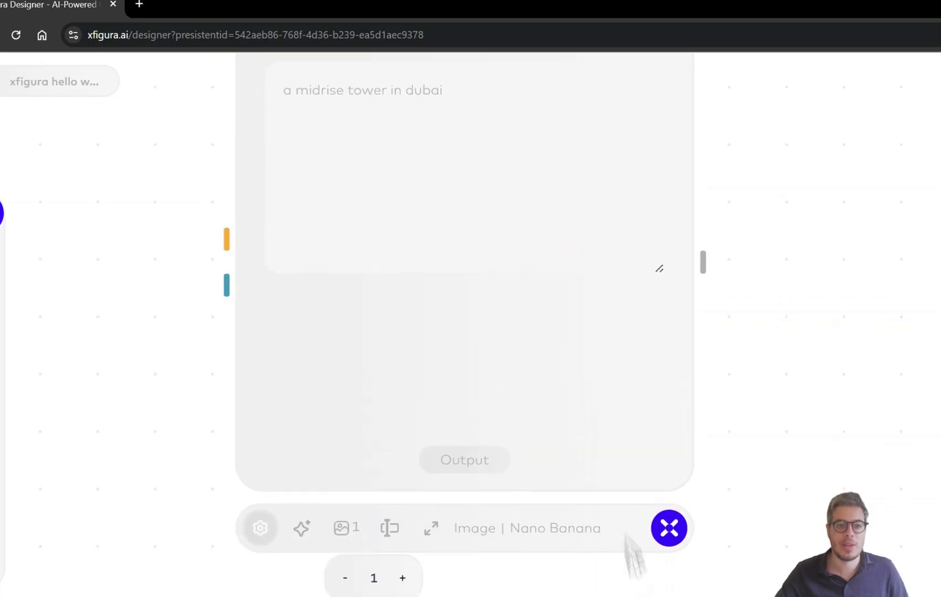
# Show the tower node's input side to read the prompt behind the generated image.
pyautogui.click(490, 219)
pyautogui.click(456, 462)
pyautogui.click(473, 465)
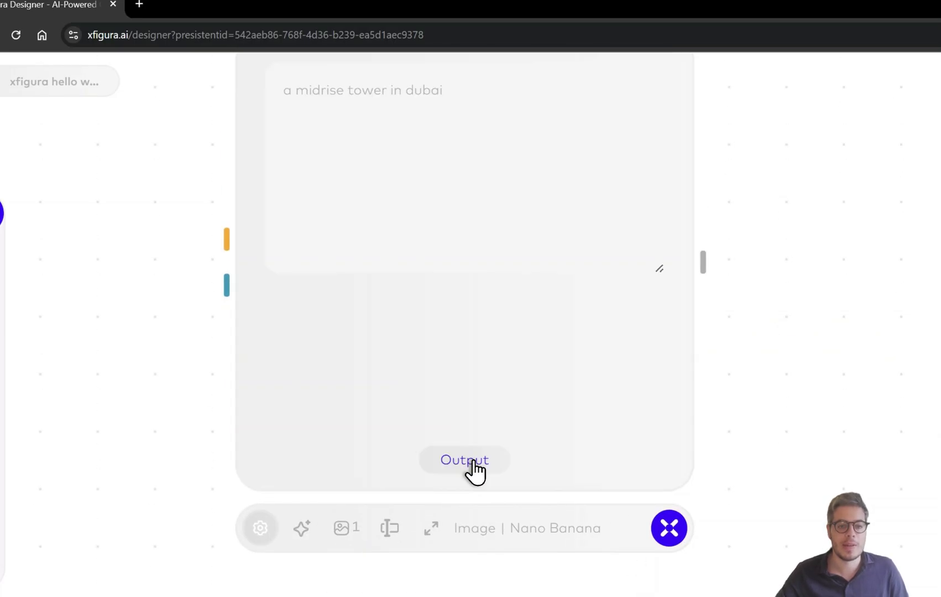
# Enlarge the tower image with its generation info, download it to the Desktop as PNG "xfigura_a-midrise-tower-in-dubai_repli", and close the view.
pyautogui.click(426, 536)
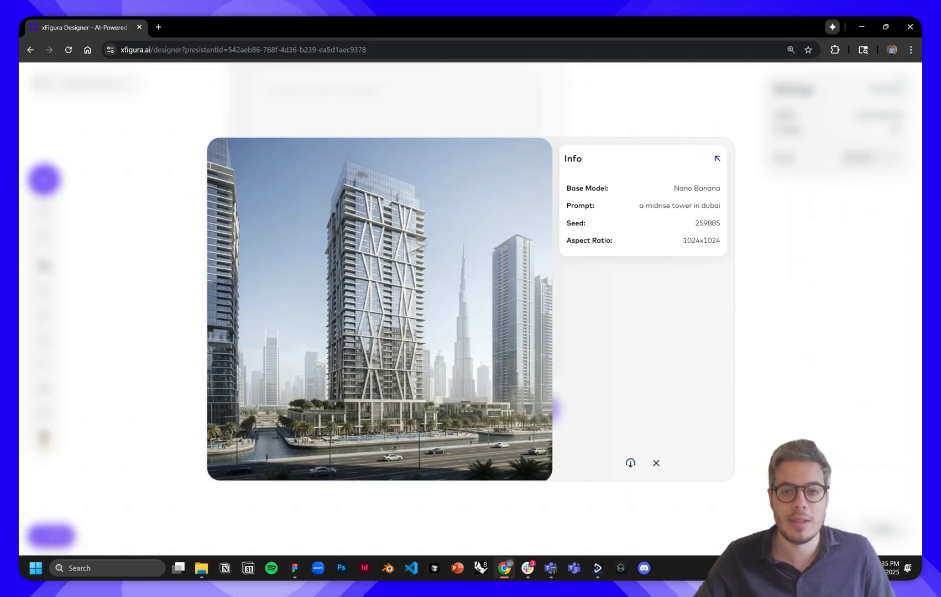
pyautogui.click(634, 467)
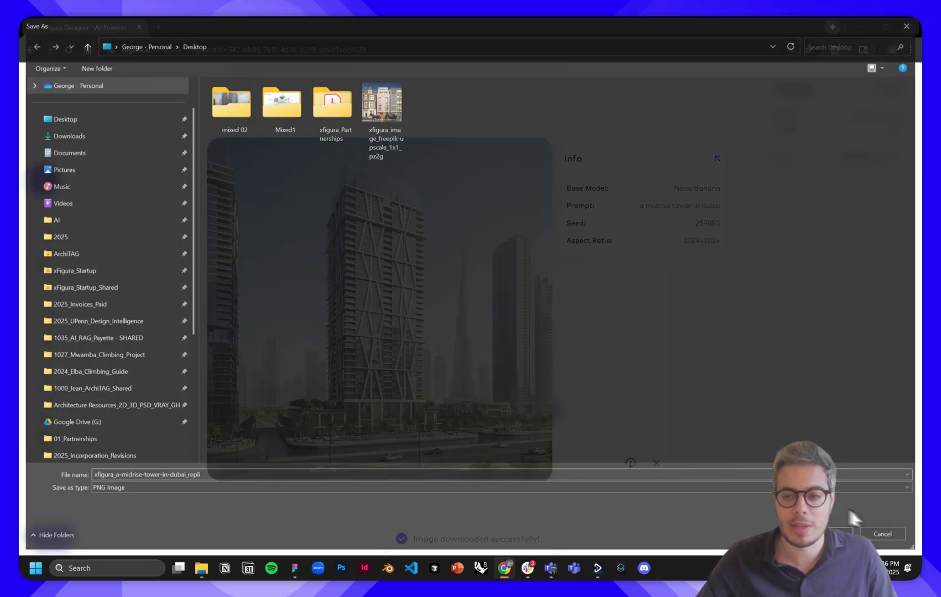
pyautogui.click(844, 532)
pyautogui.click(656, 463)
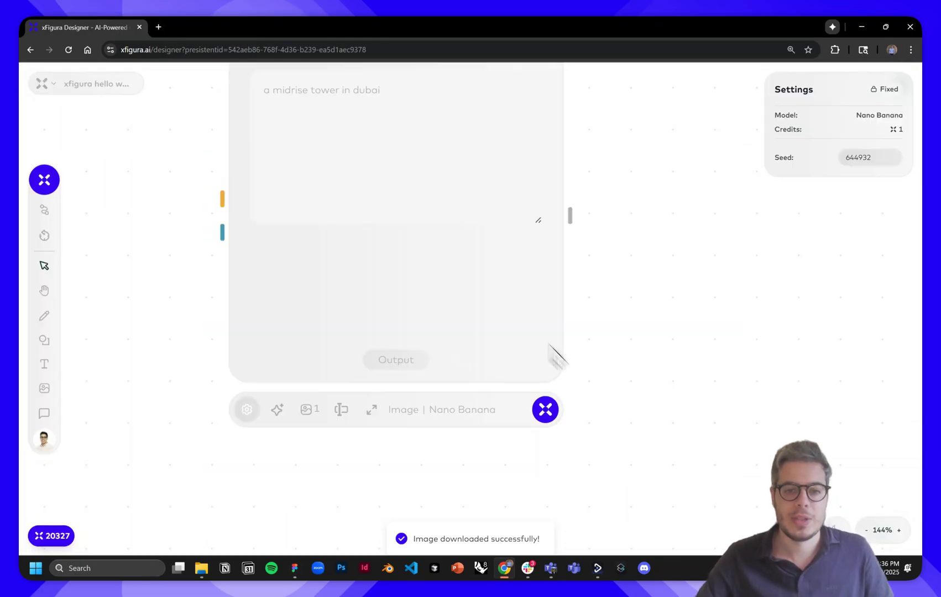
# Create a linked Image node directly from the tower image's output connector.
pyautogui.scroll(-2, 661, 326)
pyautogui.hscroll(2, 642, 343)
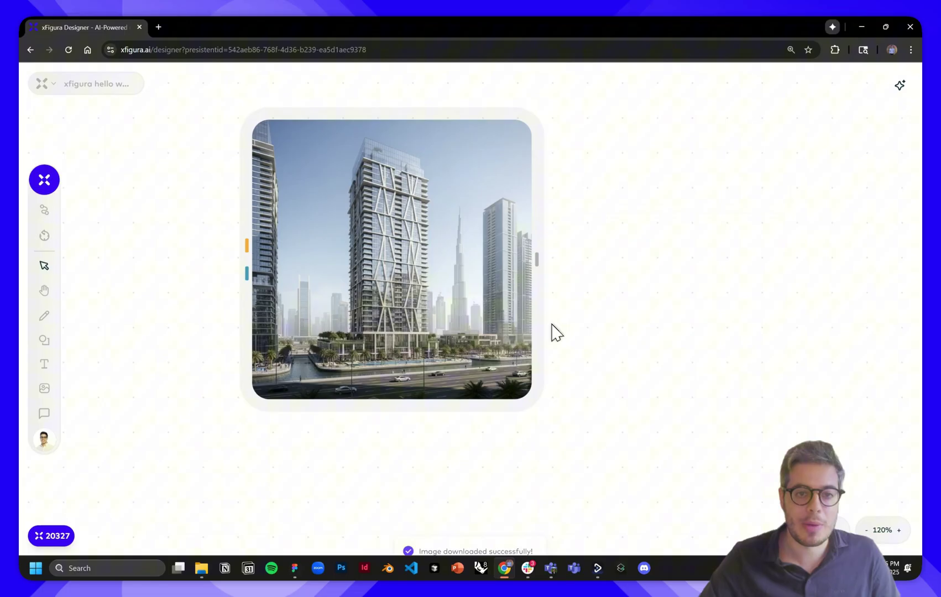
pyautogui.click(491, 270)
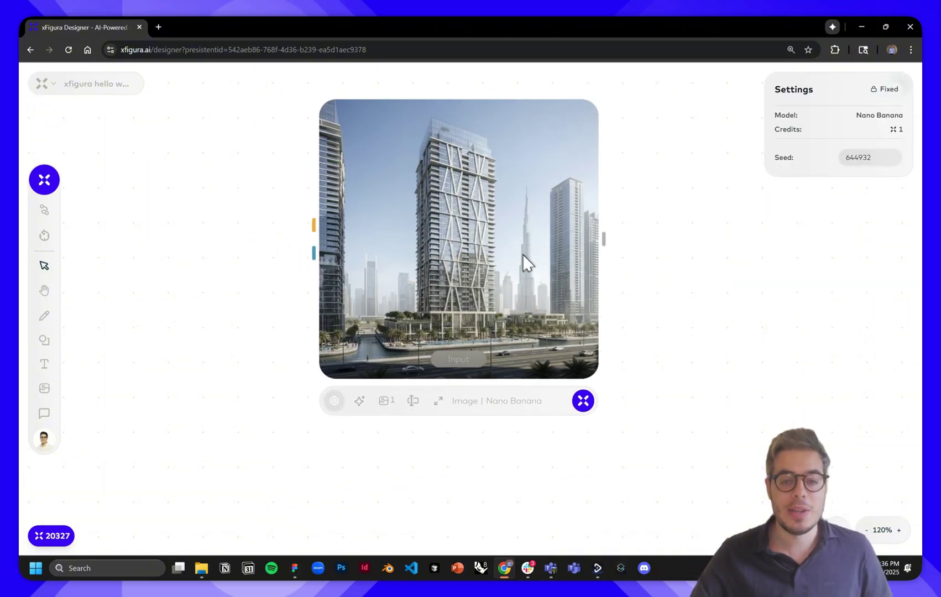
pyautogui.hscroll(5, 664, 318)
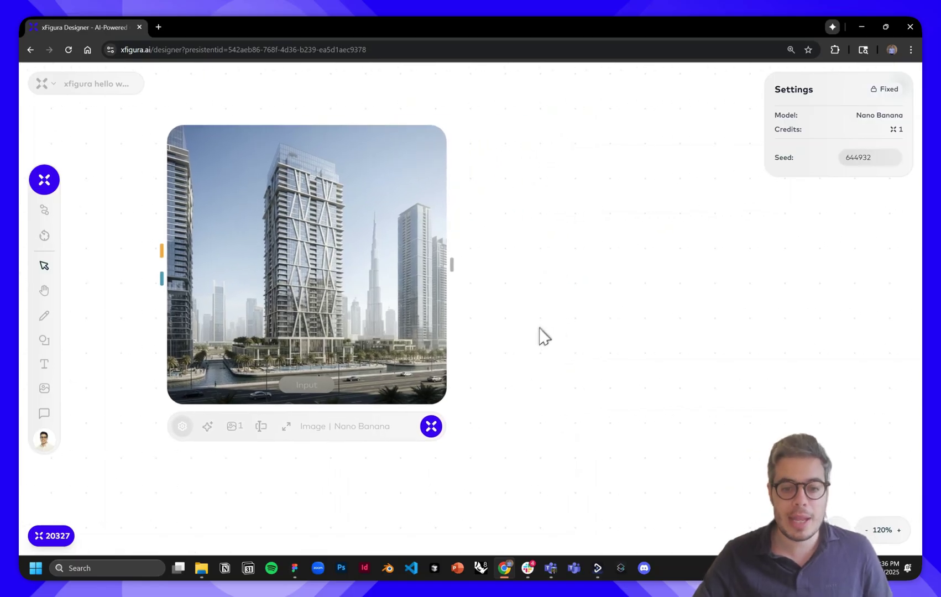
pyautogui.click(458, 275)
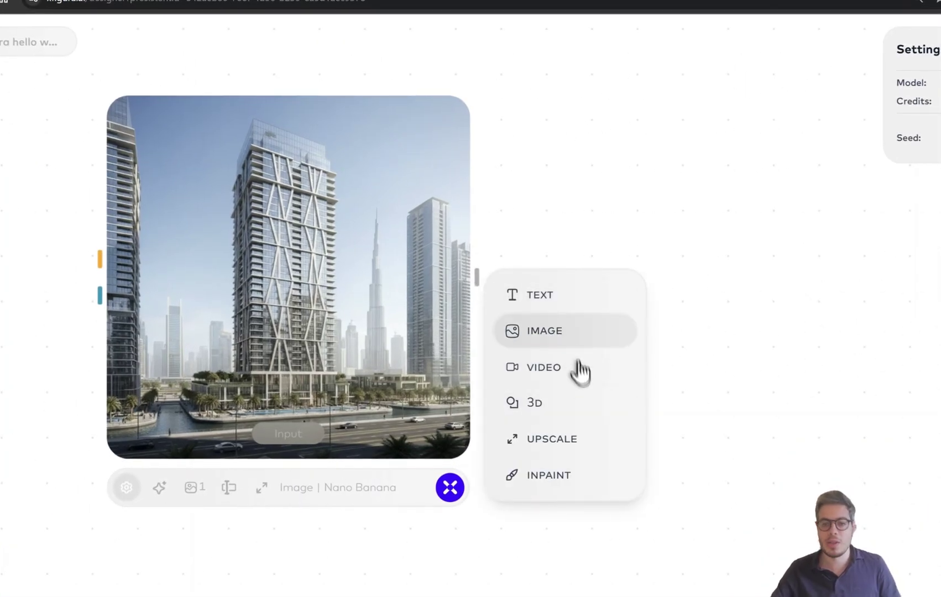
pyautogui.click(559, 333)
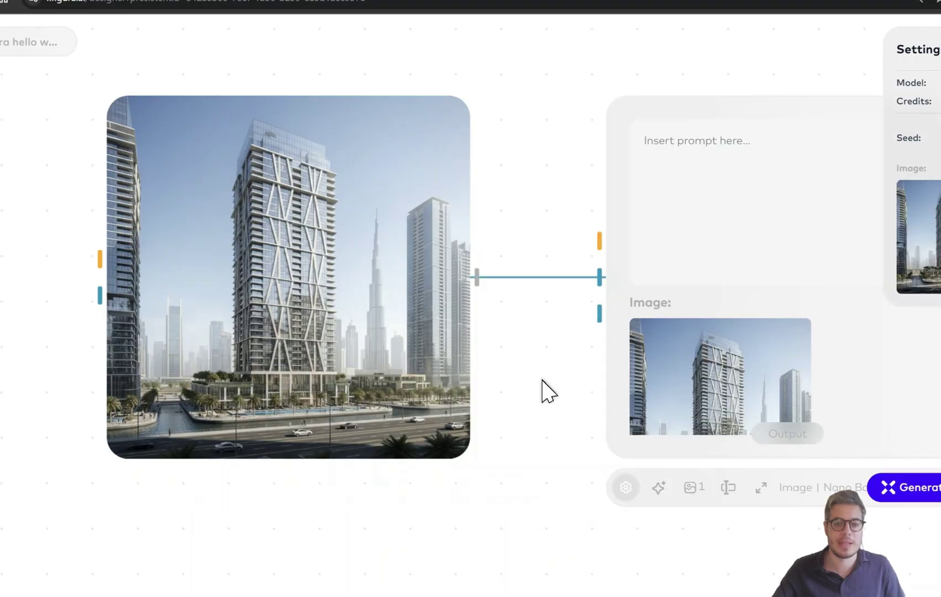
pyautogui.moveTo(542, 391); pyautogui.dragTo(347, 354)
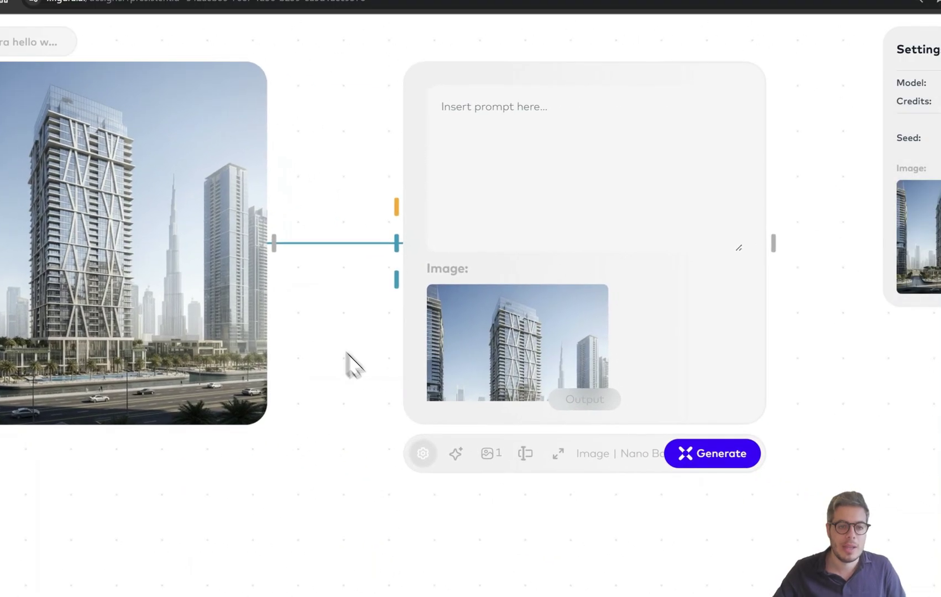
pyautogui.click(279, 239)
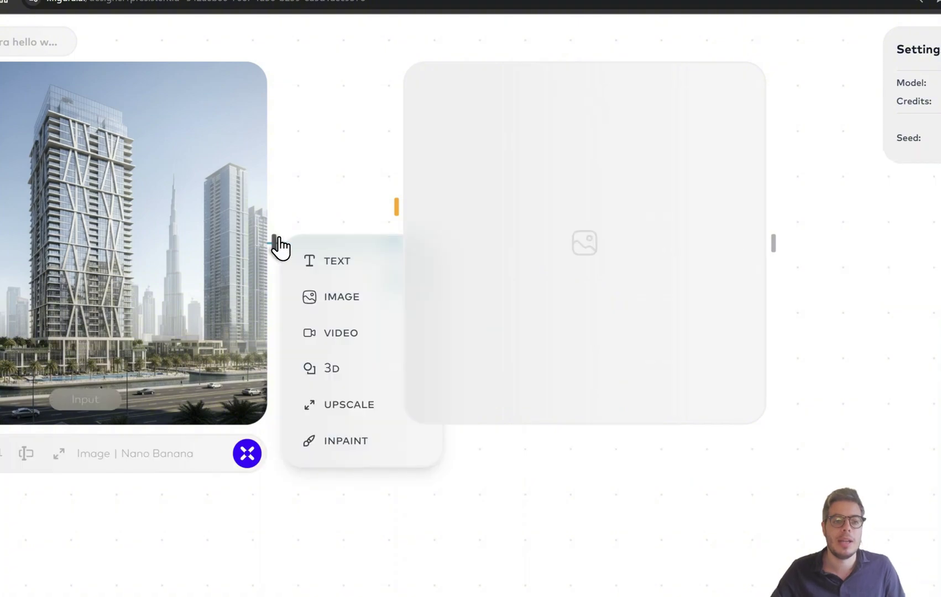
pyautogui.click(318, 299)
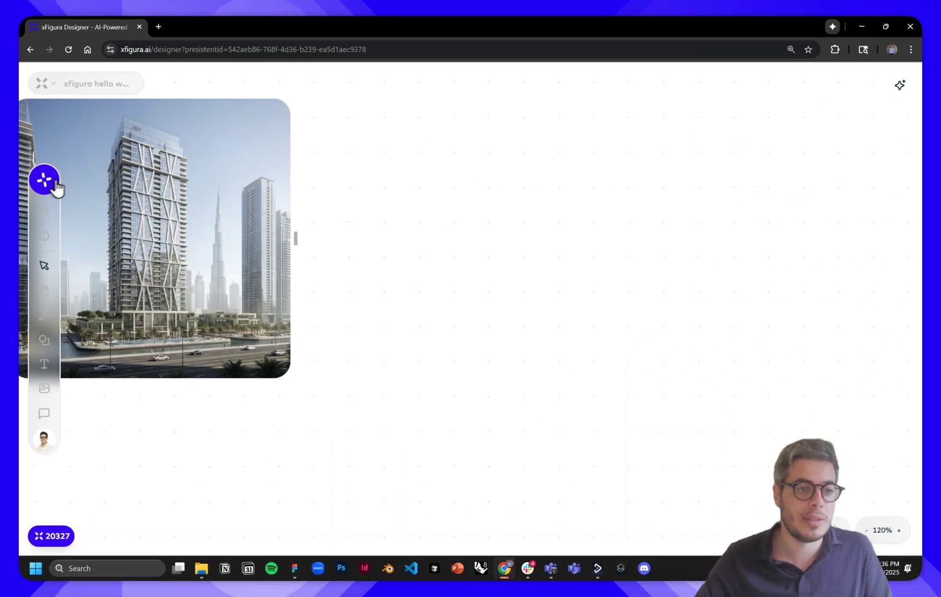
# Add a separate Image node beside the tower image and connect the tower's output to its image input.
pyautogui.click(44, 179)
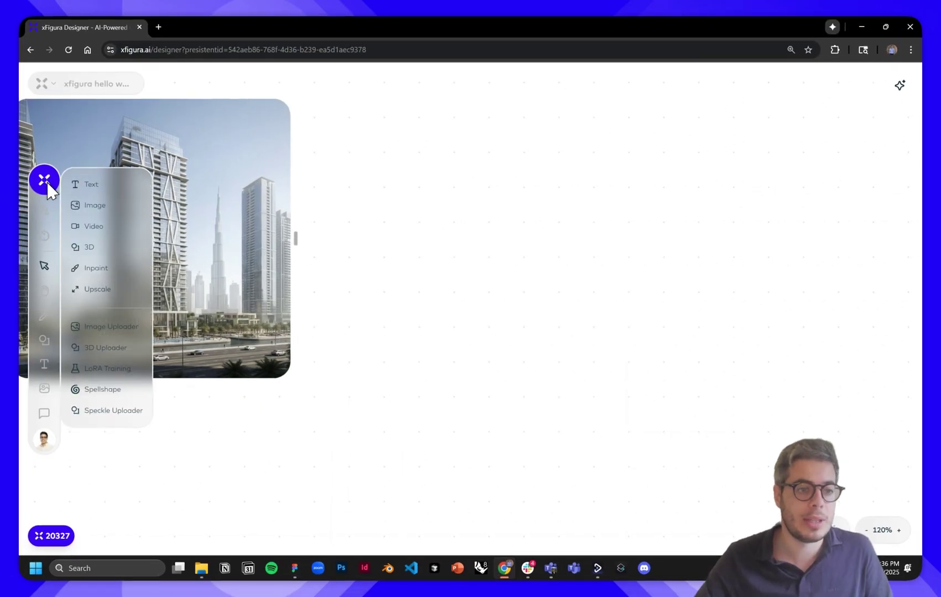
pyautogui.click(402, 157)
pyautogui.click(453, 193)
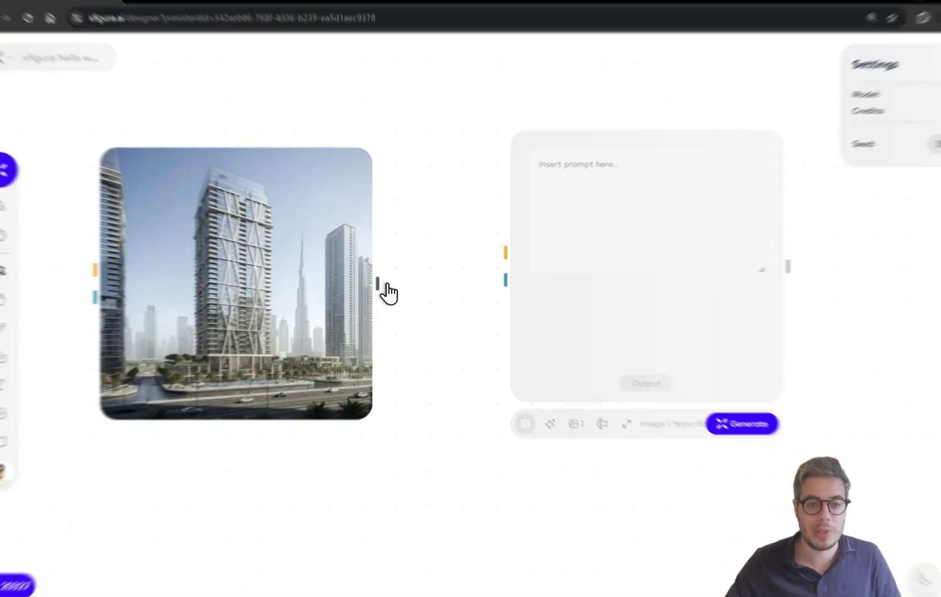
pyautogui.moveTo(368, 276); pyautogui.dragTo(488, 224)
pyautogui.moveTo(562, 220); pyautogui.dragTo(550, 303)
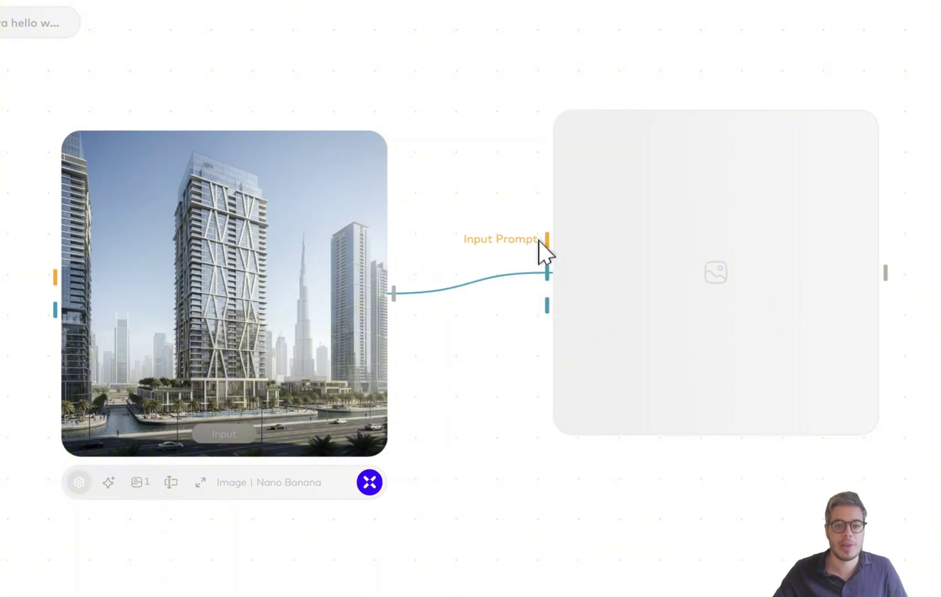
pyautogui.click(566, 314)
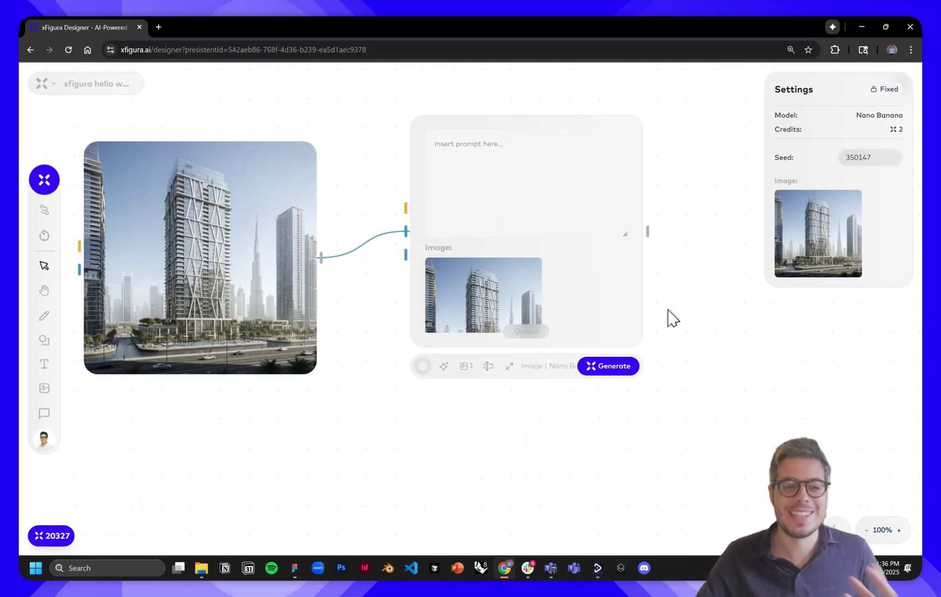
# Review the AI models offered for the connected Image node and look at the project menu.
pyautogui.hscroll(2, 658, 241)
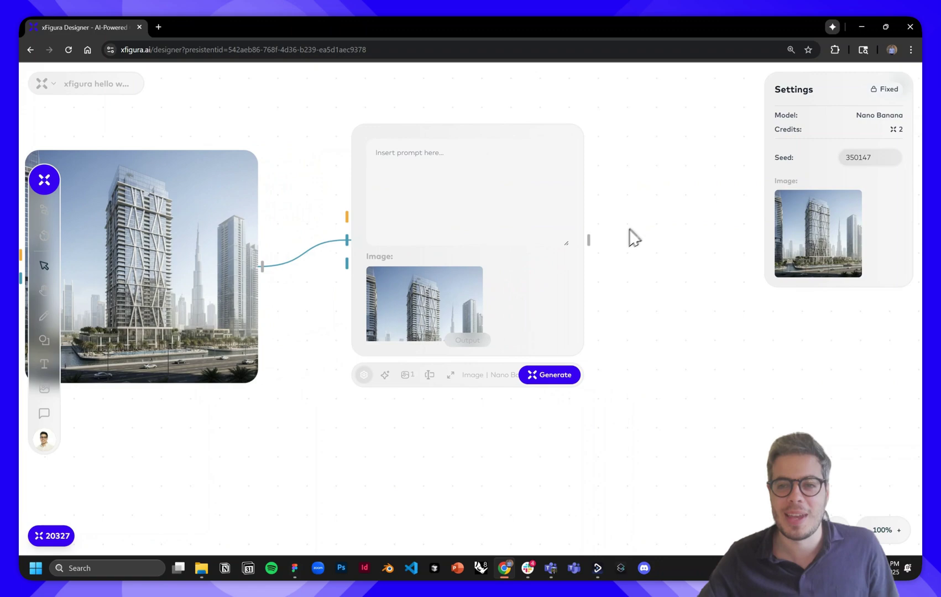
pyautogui.scroll(2, 588, 208)
pyautogui.click(427, 170)
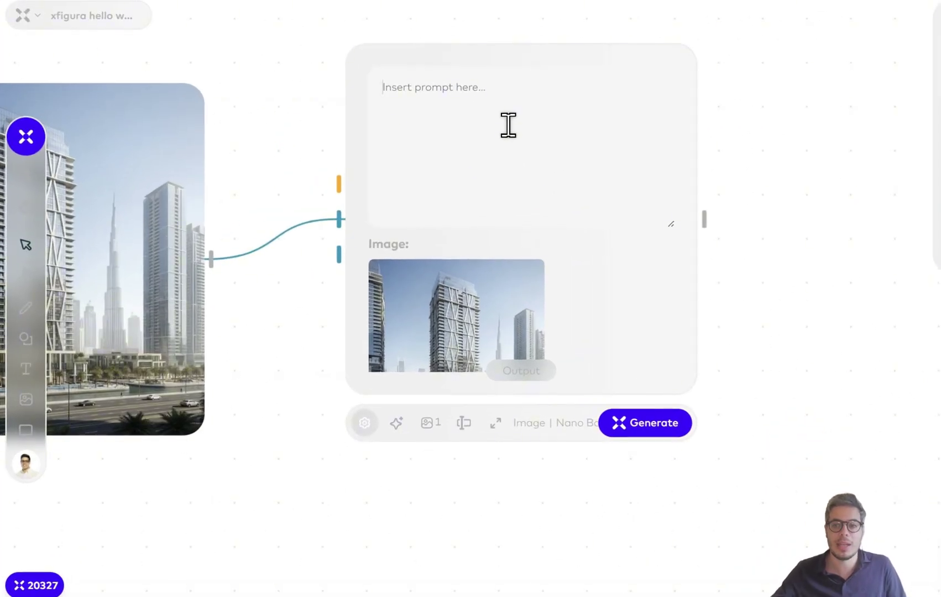
pyautogui.click(402, 430)
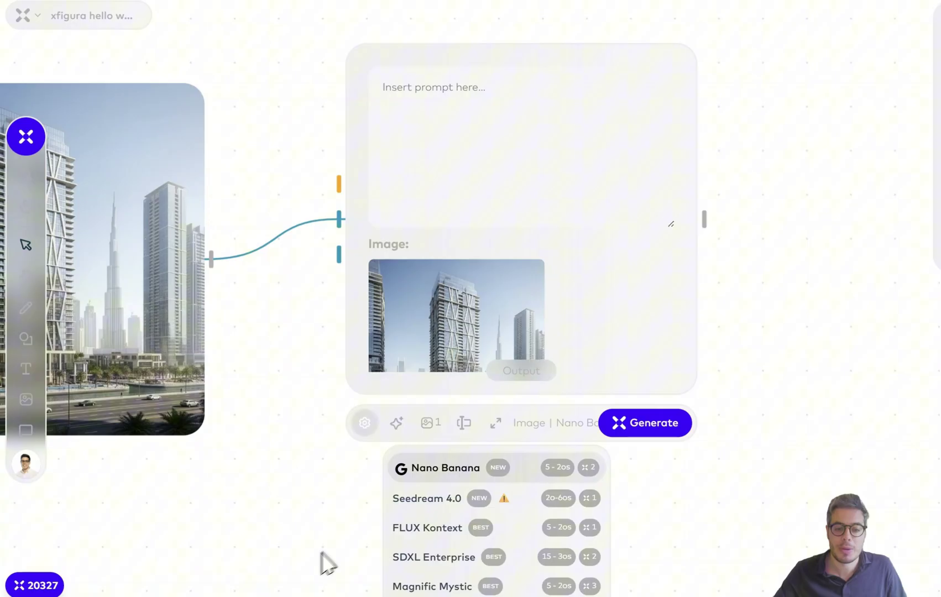
pyautogui.scroll(-4, 326, 564)
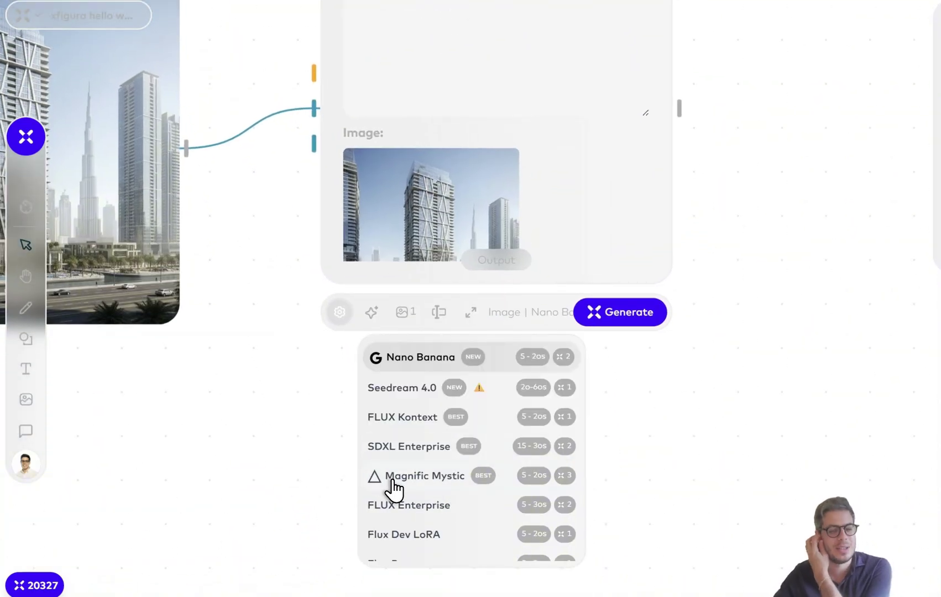
pyautogui.scroll(6, 820, 328)
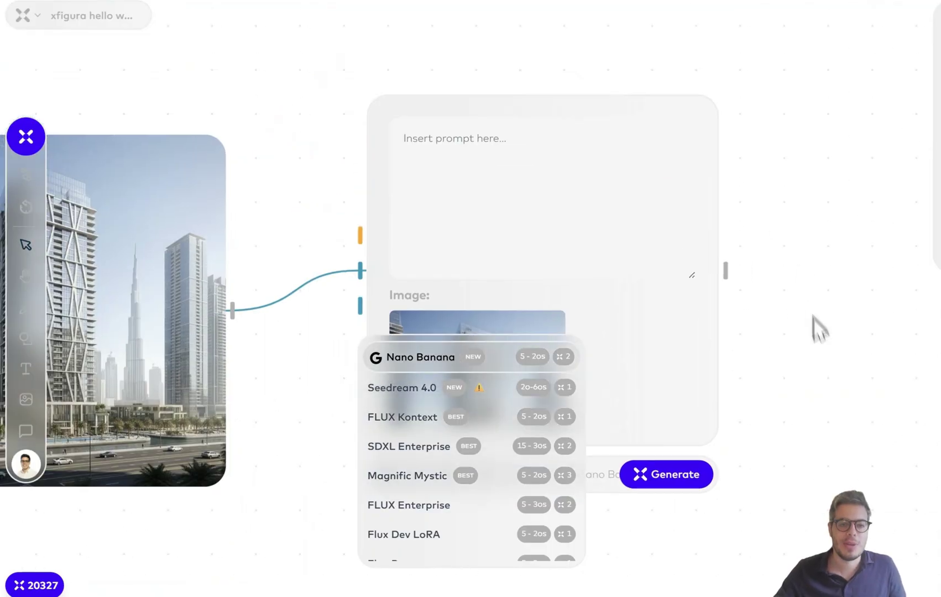
pyautogui.click(507, 205)
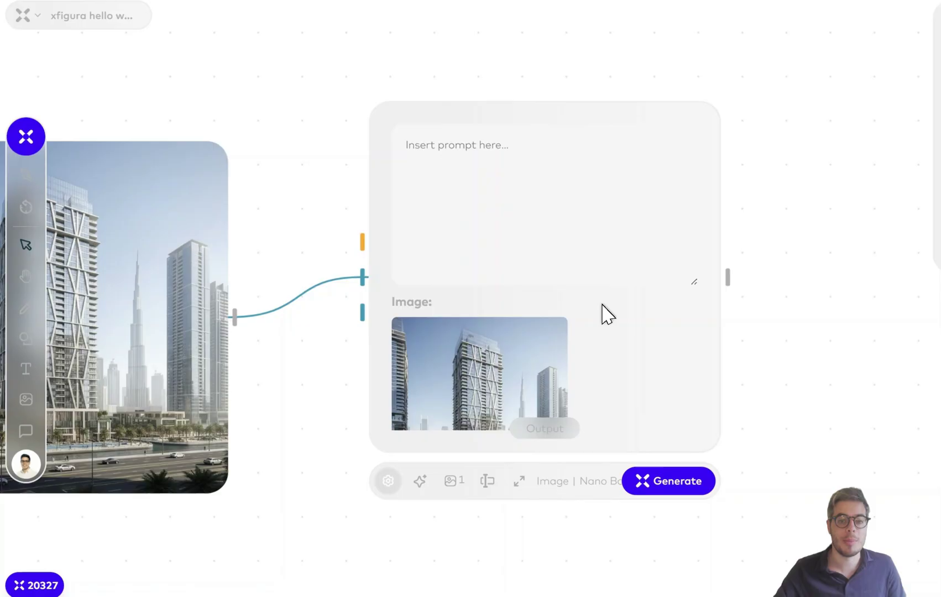
pyautogui.moveTo(602, 304); pyautogui.dragTo(604, 287)
pyautogui.click(30, 16)
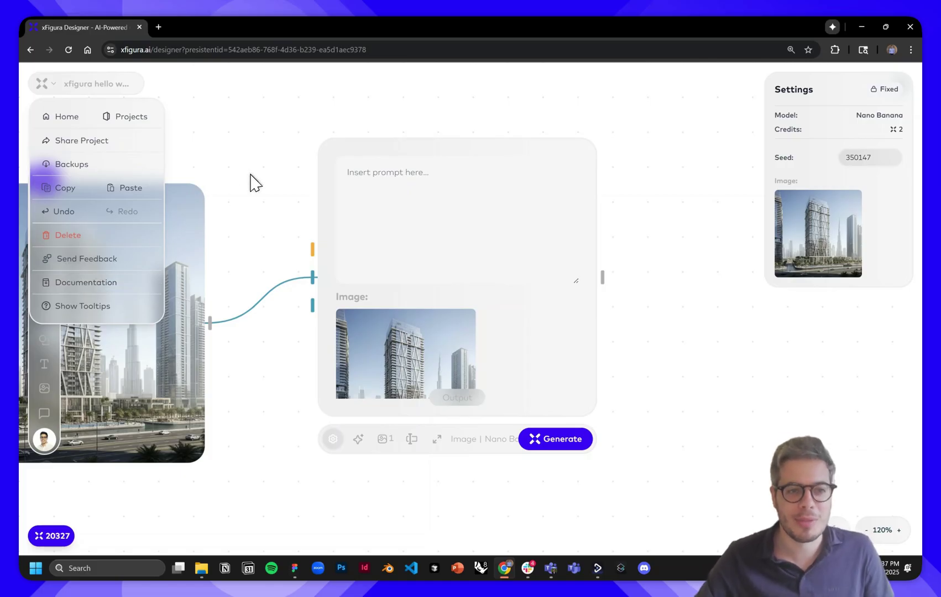
# Enter the prompt "change this input image to show a vibrant night scene" in the connected Image node.
pyautogui.click(417, 200)
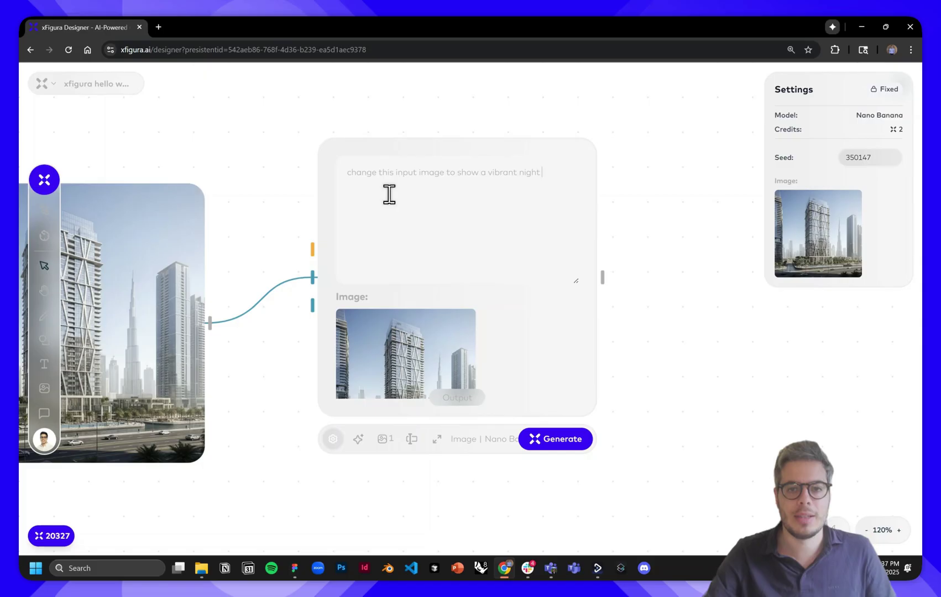
pyautogui.press('super+Tab')
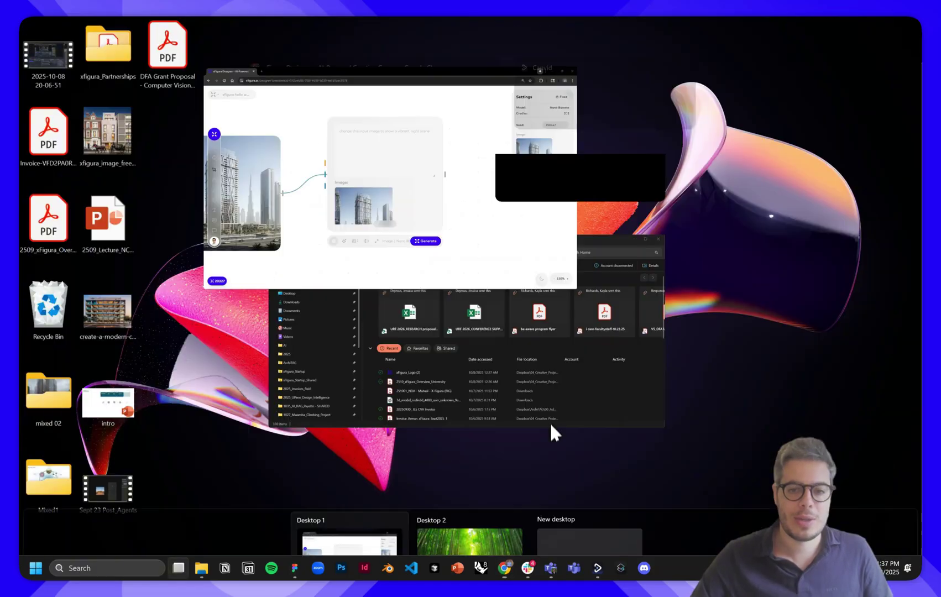
pyautogui.press('Escape')
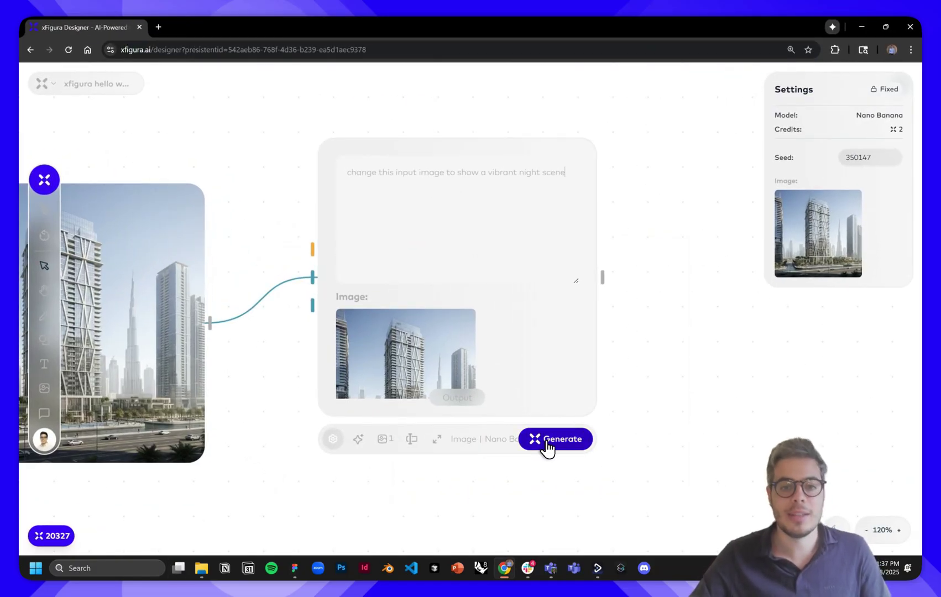
# Generate the night-scene image in the connected Nano Banana Image node.
pyautogui.click(548, 449)
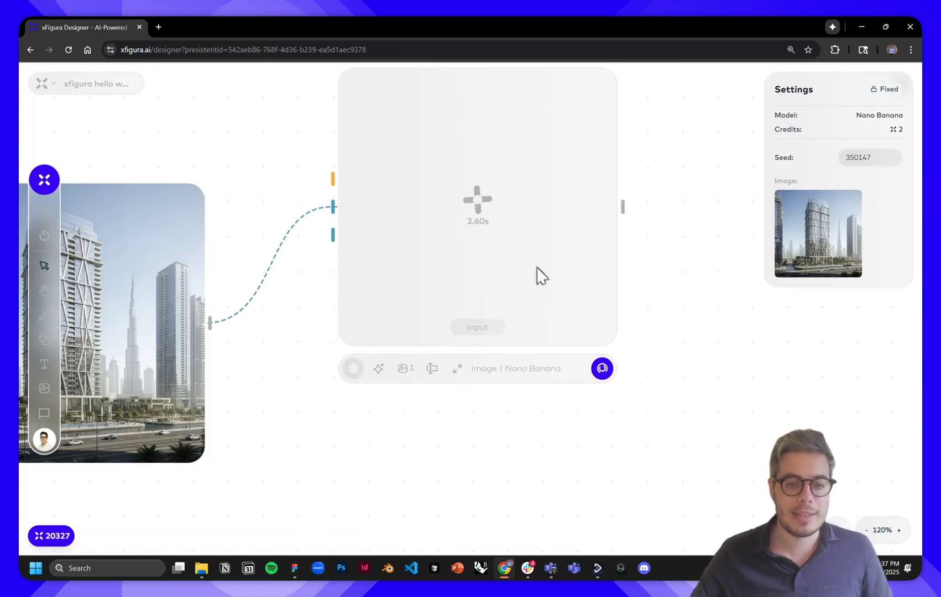
pyautogui.scroll(-3, 536, 275)
pyautogui.scroll(-2, 508, 374)
# Create a second linked Image node from the tower image's output and set its model to Seedream 4.0.
pyautogui.moveTo(273, 214); pyautogui.dragTo(290, 233)
pyautogui.click(292, 237)
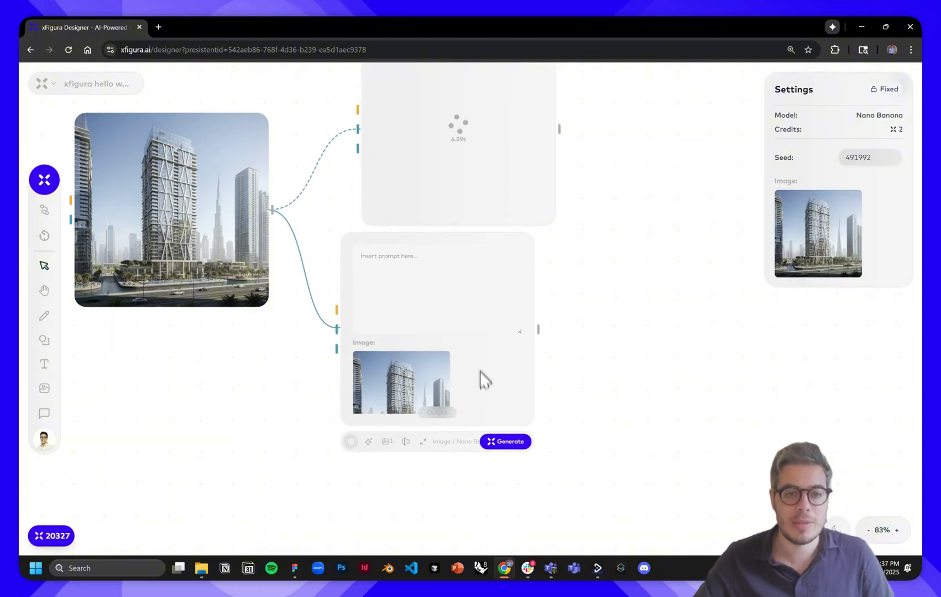
pyautogui.click(387, 453)
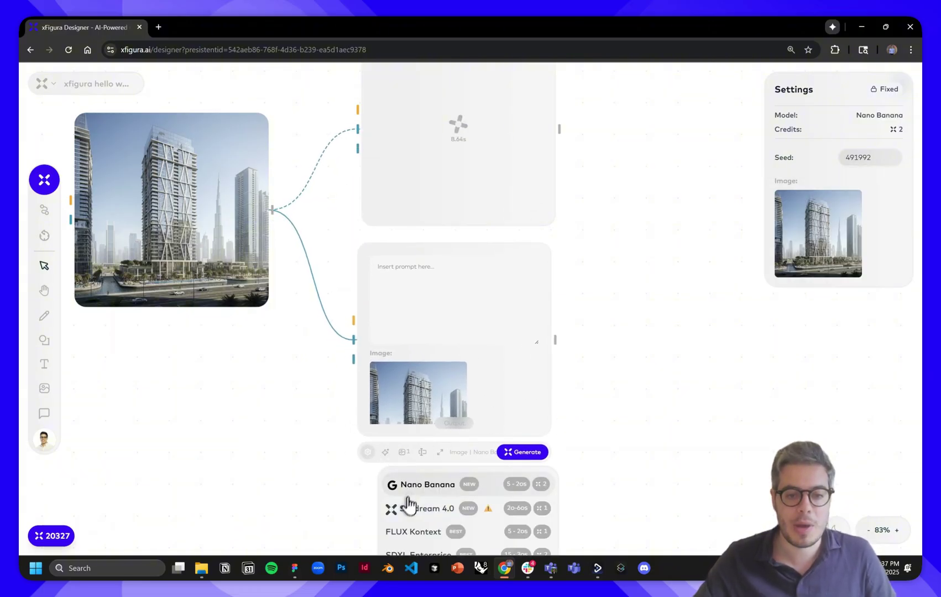
pyautogui.click(409, 505)
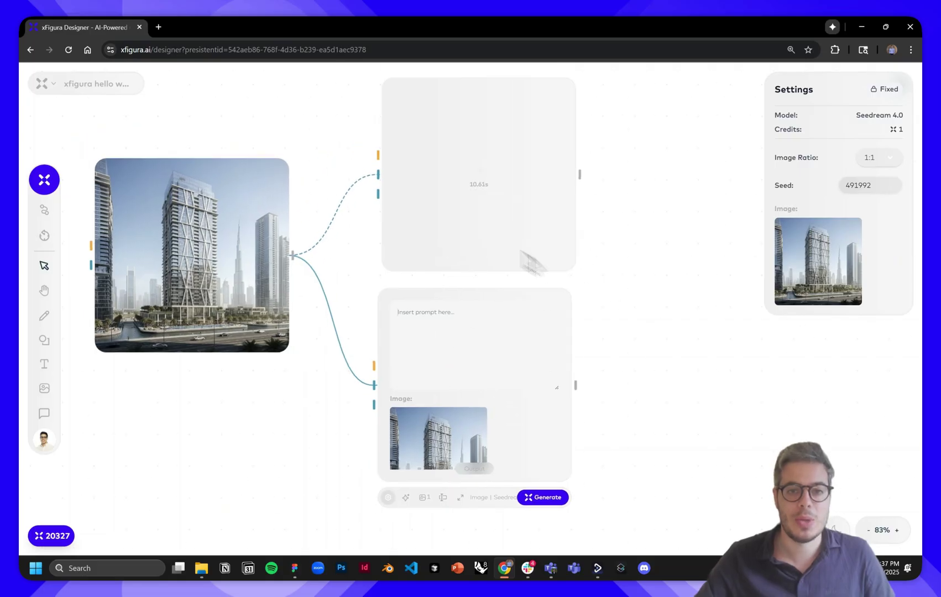
# Copy the night-scene prompt from the Nano Banana node into the Seedream 4.0 node and generate its image.
pyautogui.click(469, 225)
pyautogui.tripleClick(463, 128)
pyautogui.hotkey('ctrl', 'c')
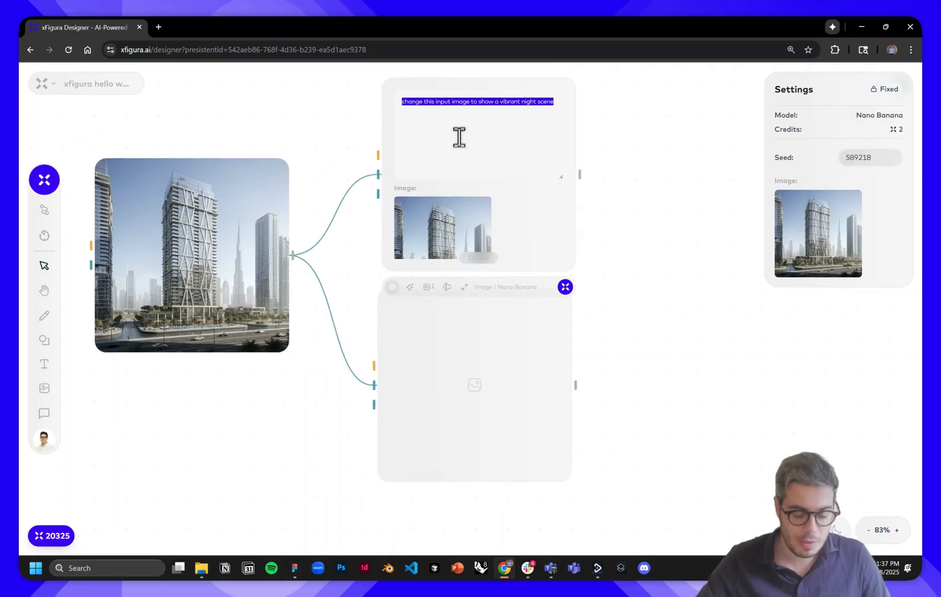
pyautogui.click(462, 296)
pyautogui.hotkey('ctrl', 'v')
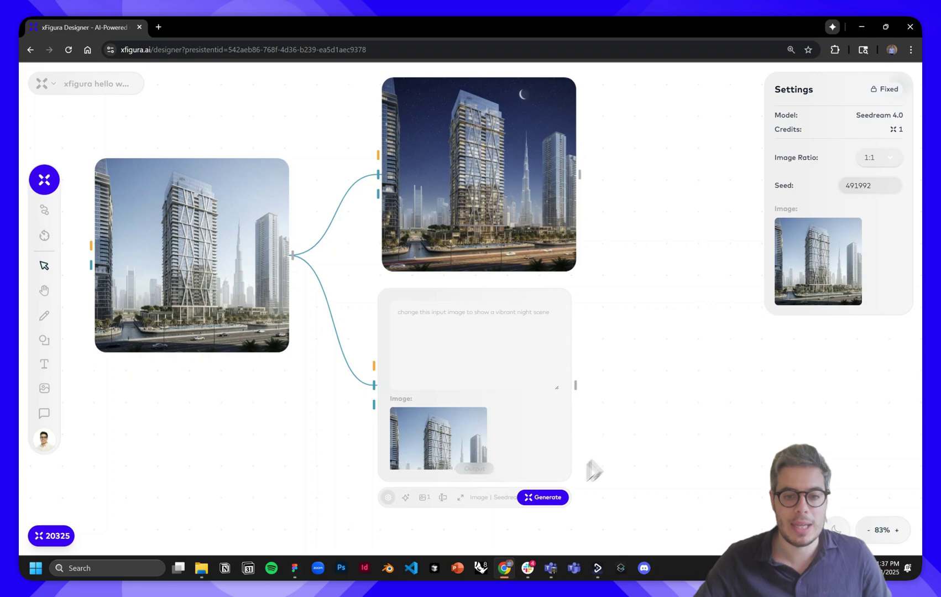
pyautogui.click(545, 498)
# Enlarge the Nano Banana night image, compare it with its input image, and review its prompt details.
pyautogui.click(509, 235)
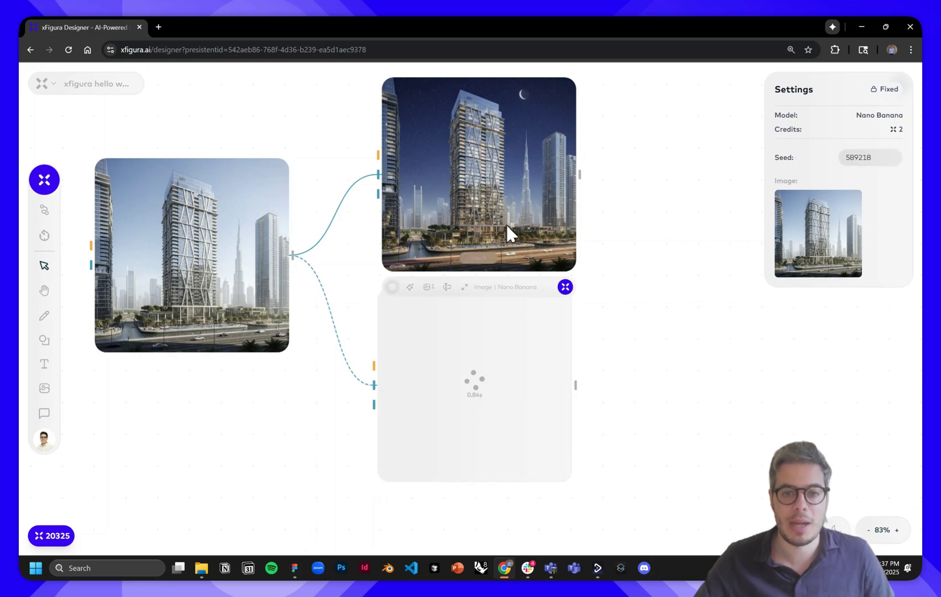
pyautogui.scroll(2, 609, 171)
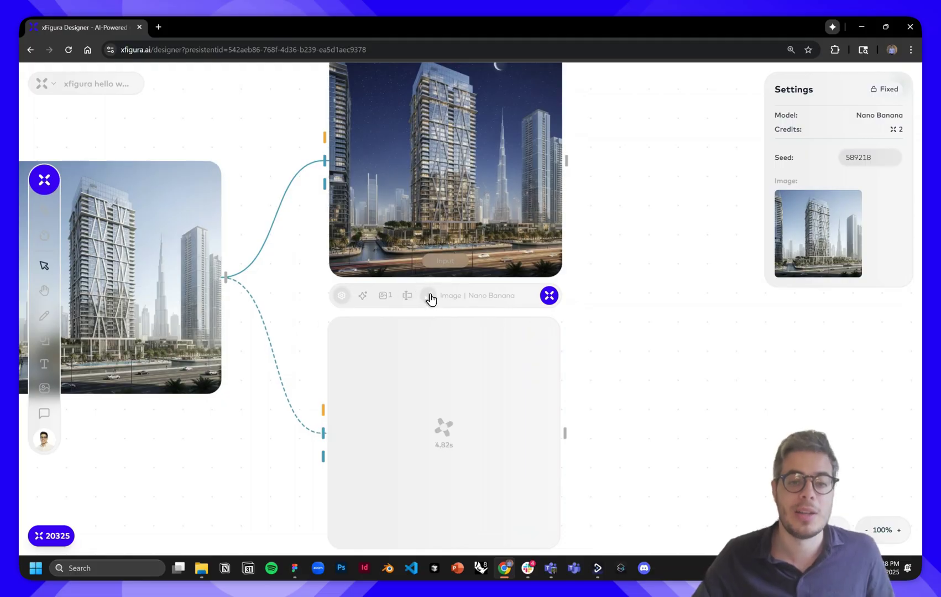
pyautogui.click(430, 300)
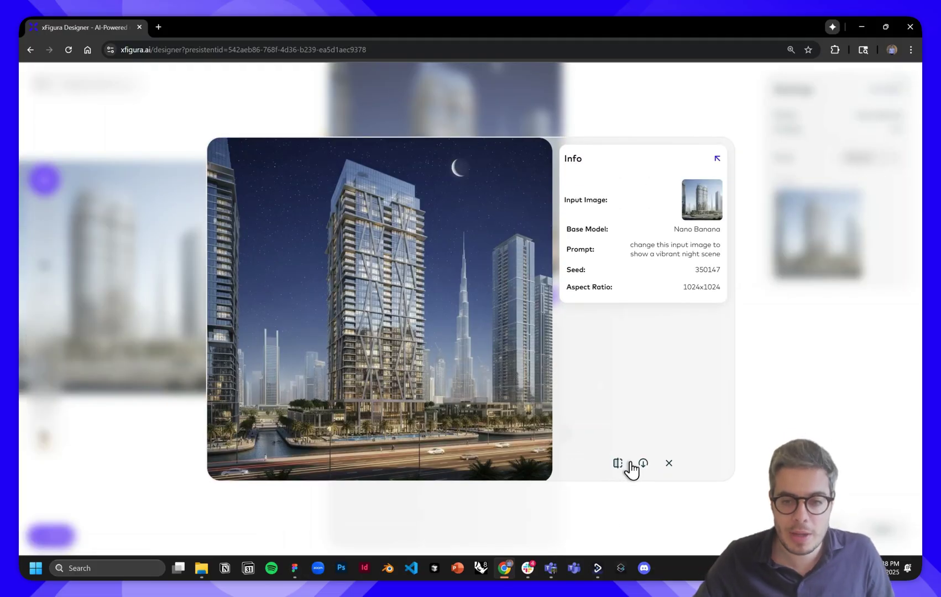
pyautogui.click(618, 464)
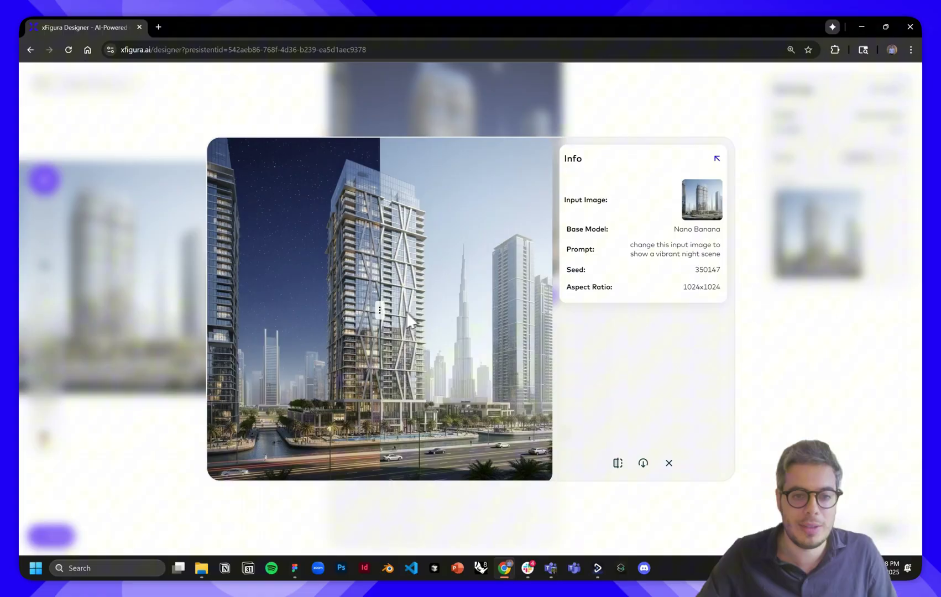
pyautogui.moveTo(381, 312); pyautogui.dragTo(354, 318)
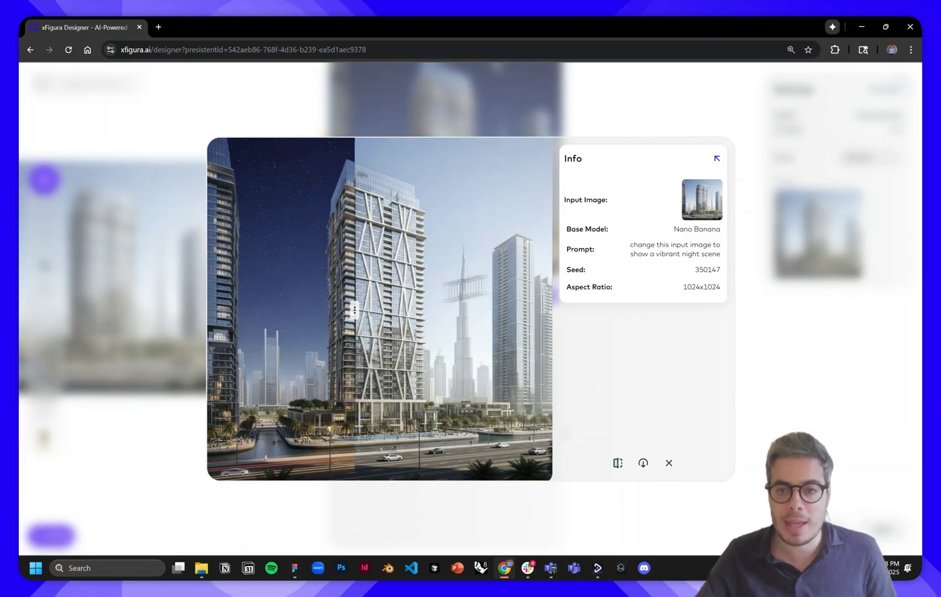
pyautogui.moveTo(638, 238)
pyautogui.moveTo(679, 246); pyautogui.dragTo(695, 255)
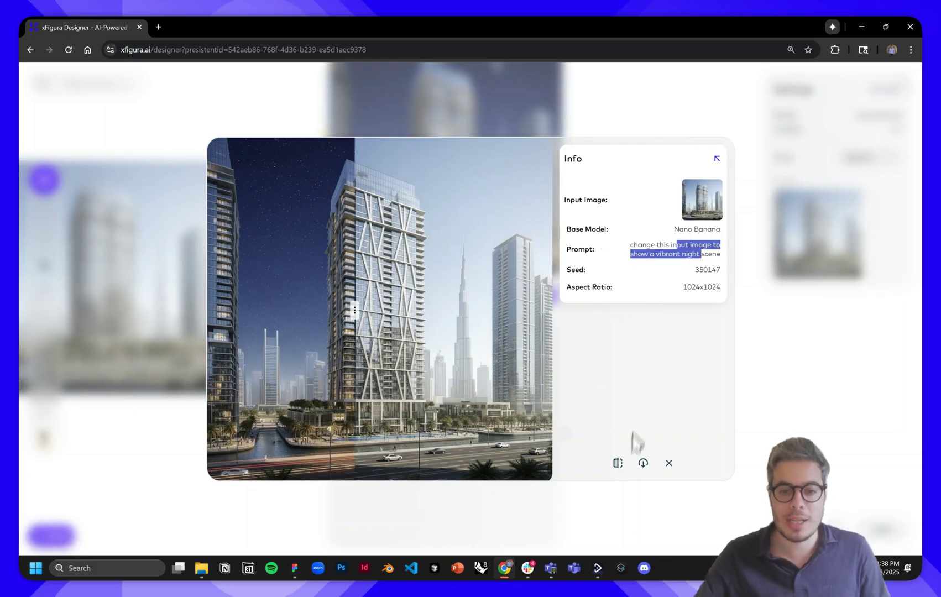
pyautogui.click(670, 464)
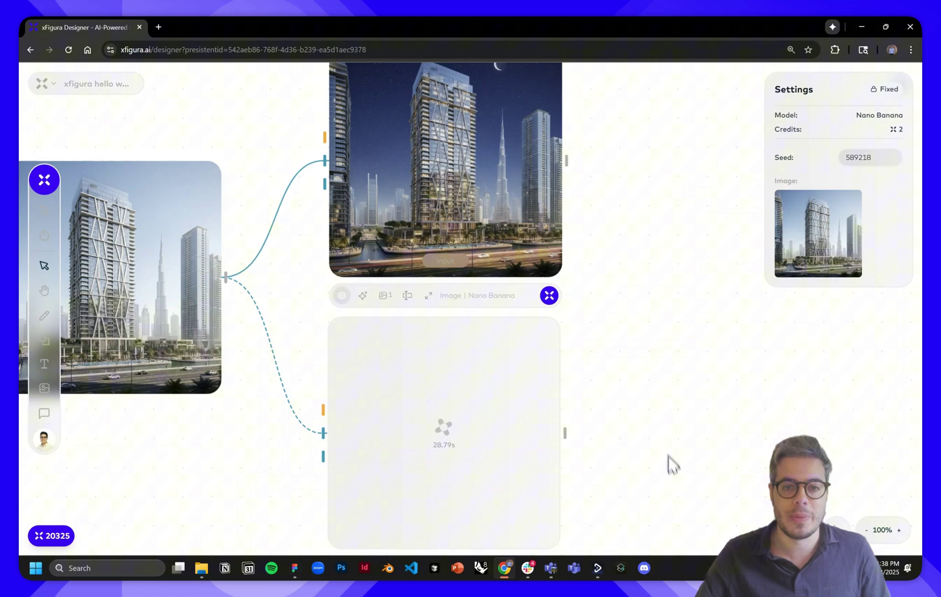
# Enlarge the Seedream 4.0 night image and compare it with its input image.
pyautogui.scroll(1, 608, 197)
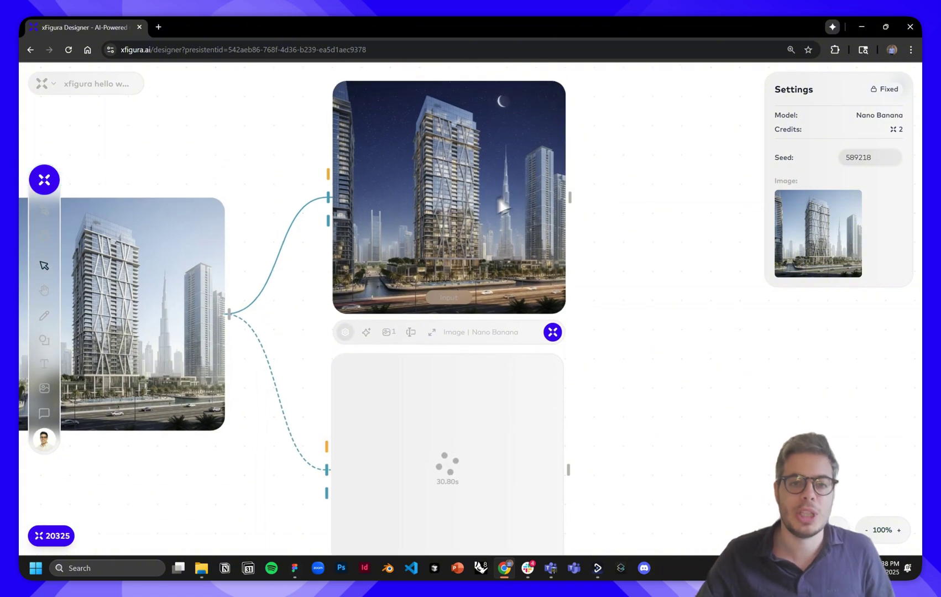
pyautogui.moveTo(482, 203); pyautogui.dragTo(479, 193)
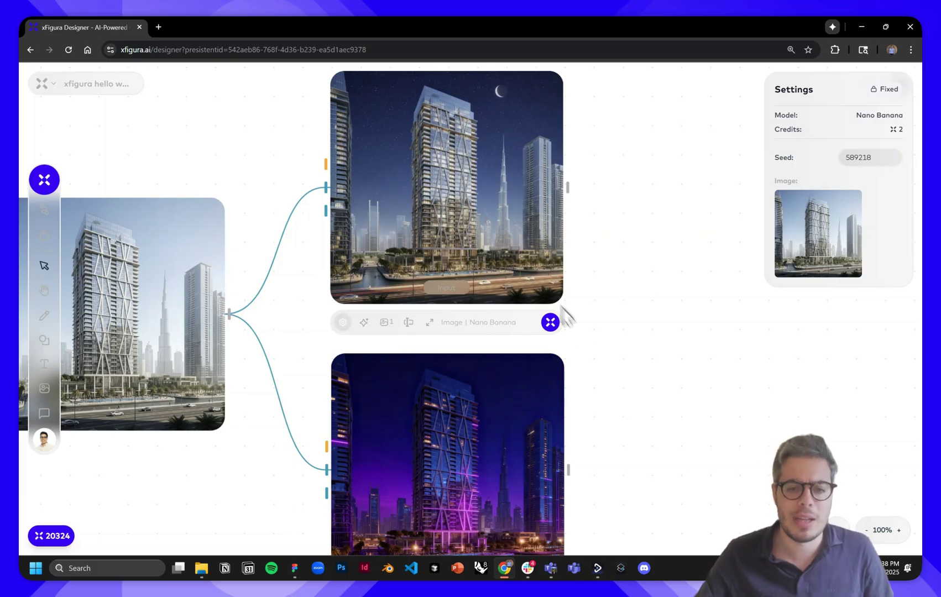
pyautogui.scroll(-5, 624, 341)
pyautogui.click(456, 399)
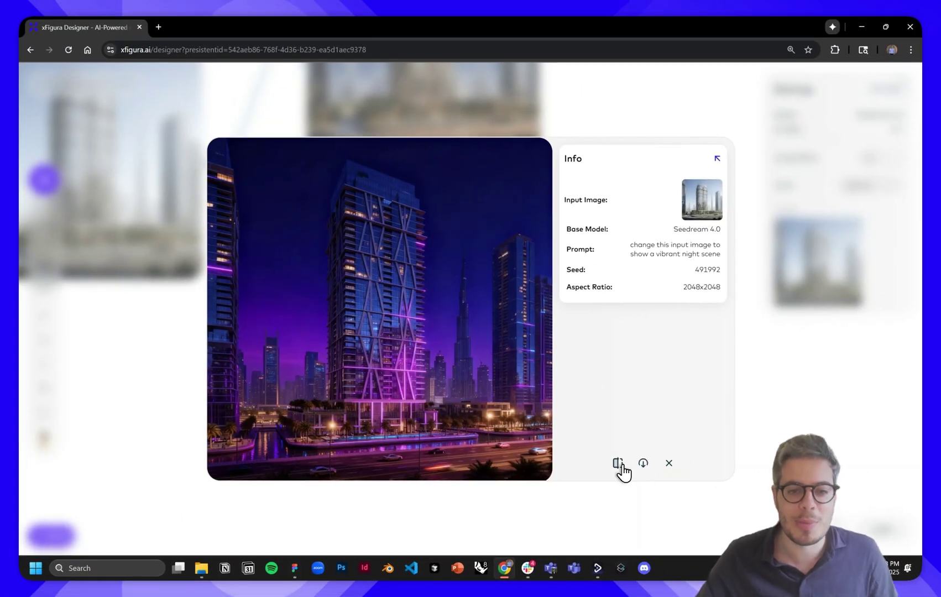
pyautogui.click(620, 465)
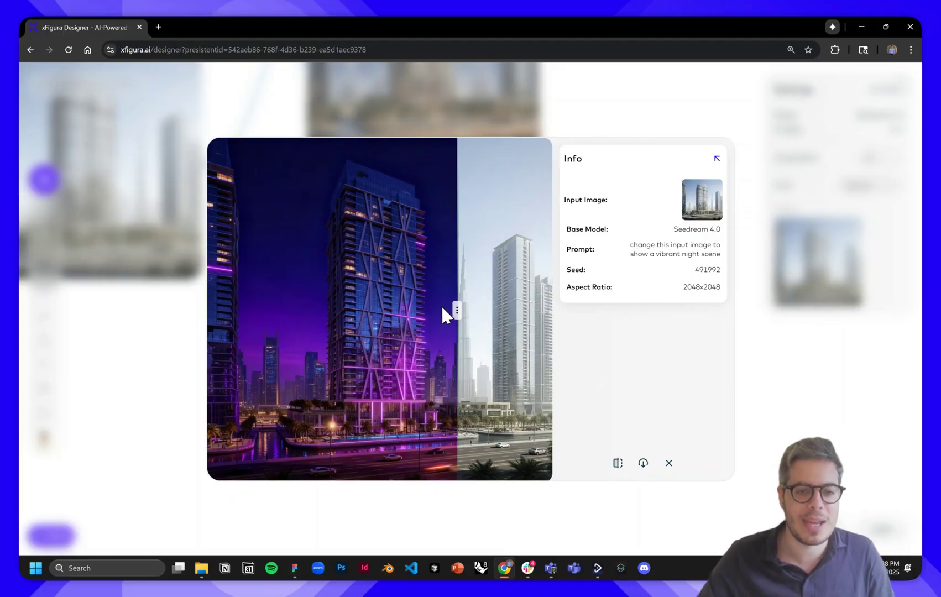
pyautogui.moveTo(441, 305); pyautogui.dragTo(448, 335)
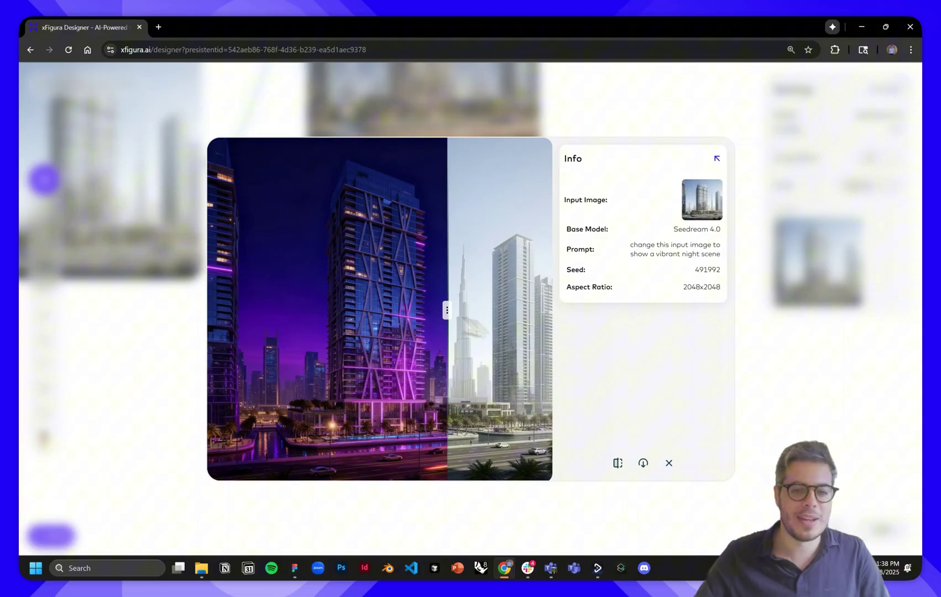
pyautogui.click(669, 465)
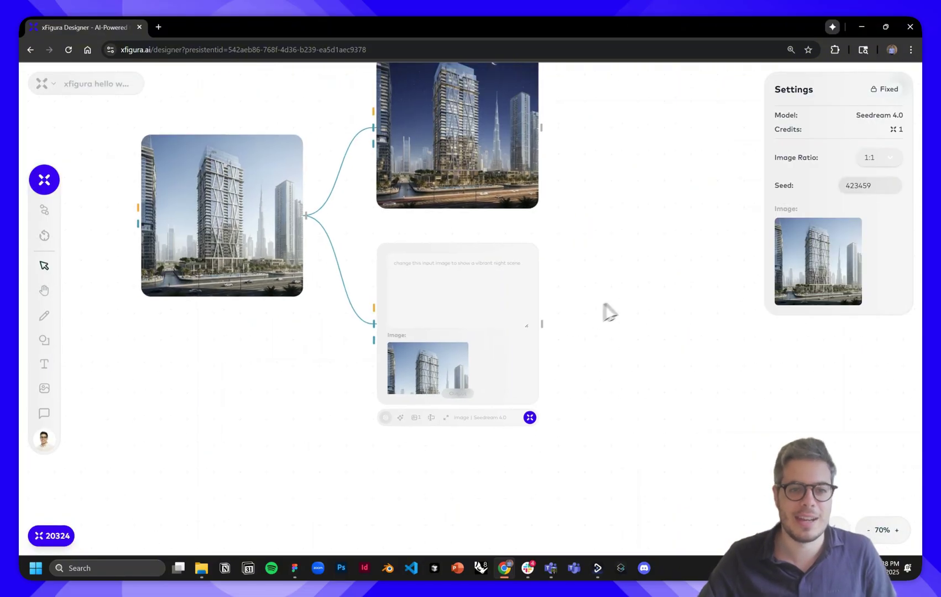
# Switch the Seedream 4.0 node back to its output image and centre the tower node between both night images.
pyautogui.click(497, 285)
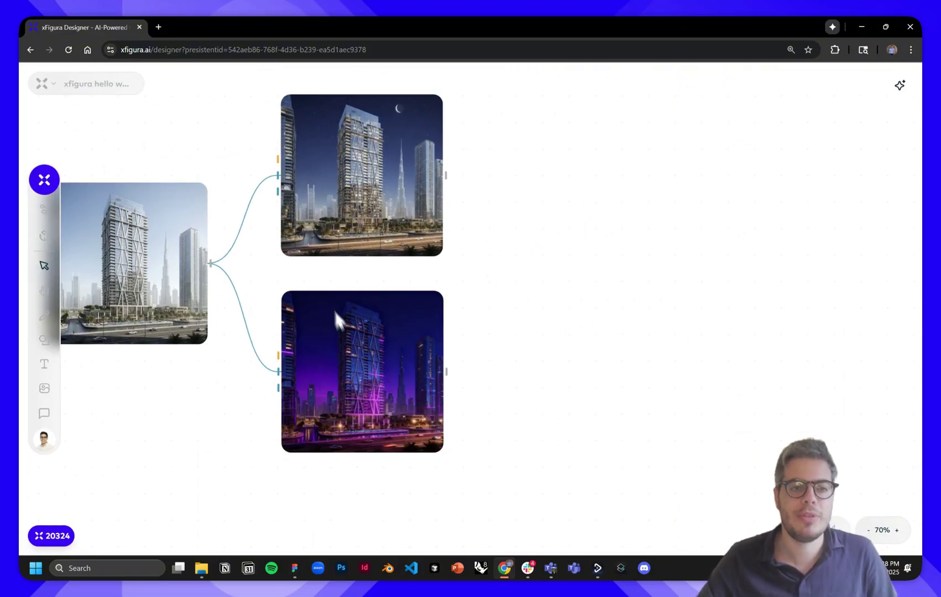
pyautogui.click(172, 252)
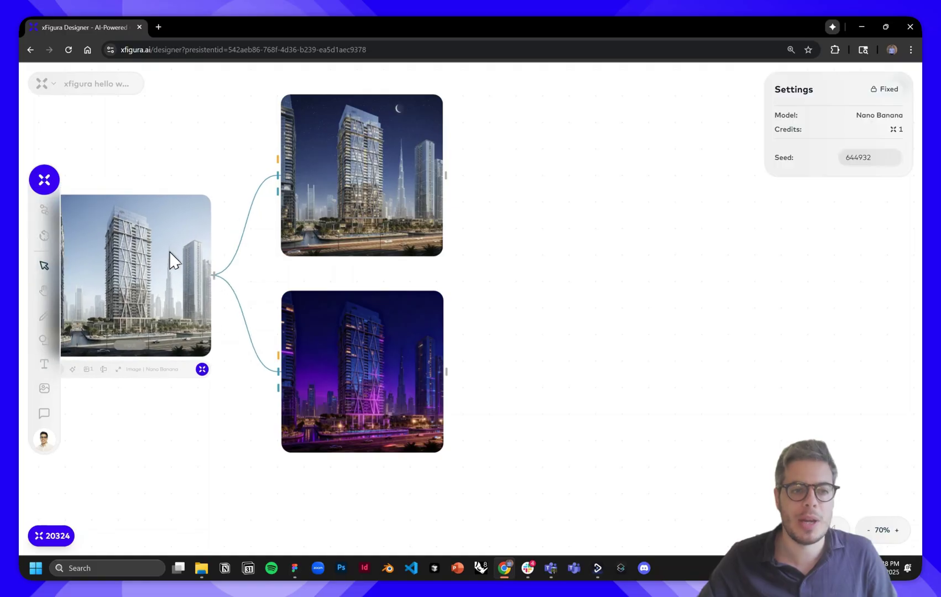
# Create a linked Video node from the Nano Banana night image's output and place it beside the image.
pyautogui.scroll(2, 503, 164)
pyautogui.click(436, 181)
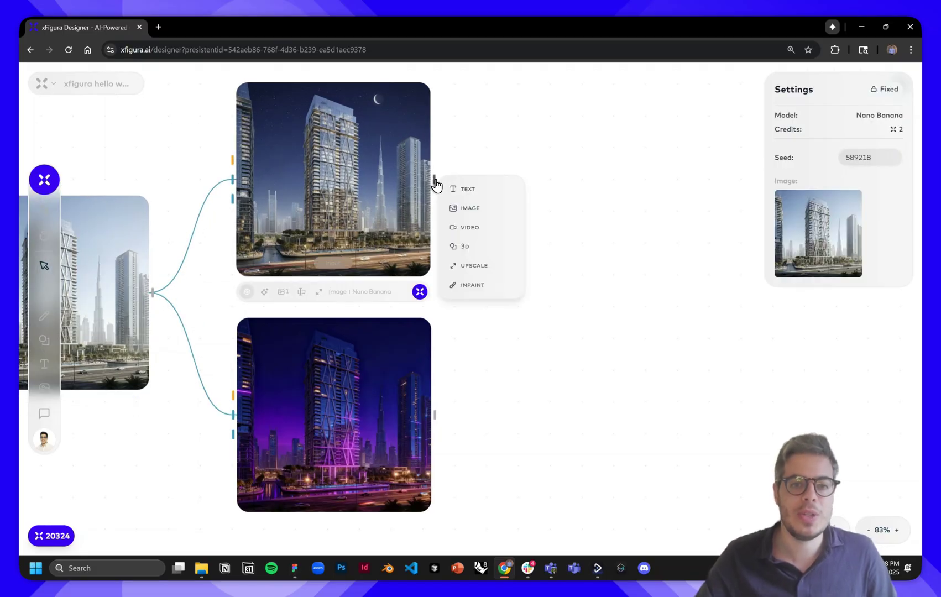
pyautogui.click(479, 228)
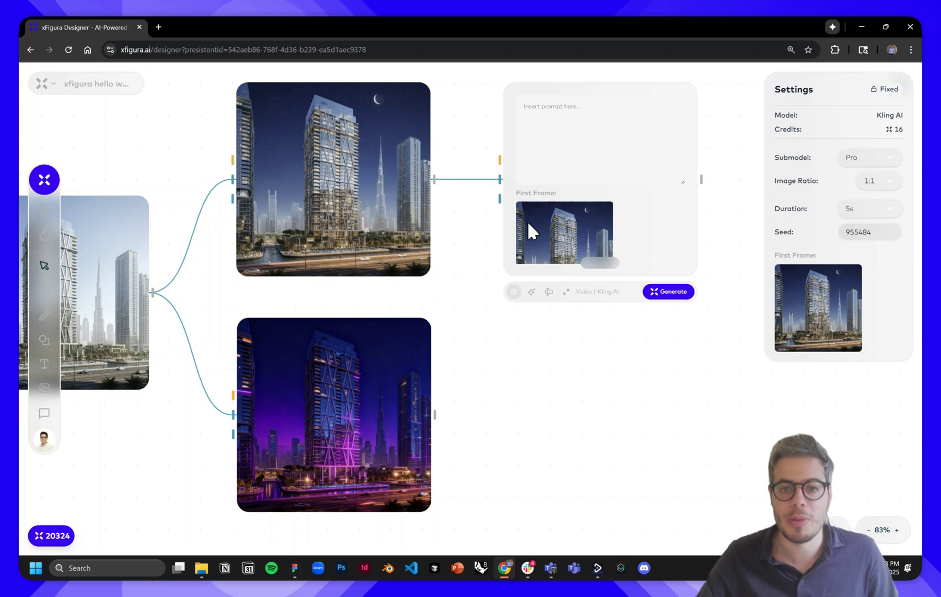
pyautogui.moveTo(527, 220); pyautogui.dragTo(544, 218)
# Connect the purple Seedream night image as the Video node's last frame and try swapping the frame order back and forth.
pyautogui.moveTo(437, 415); pyautogui.dragTo(522, 195)
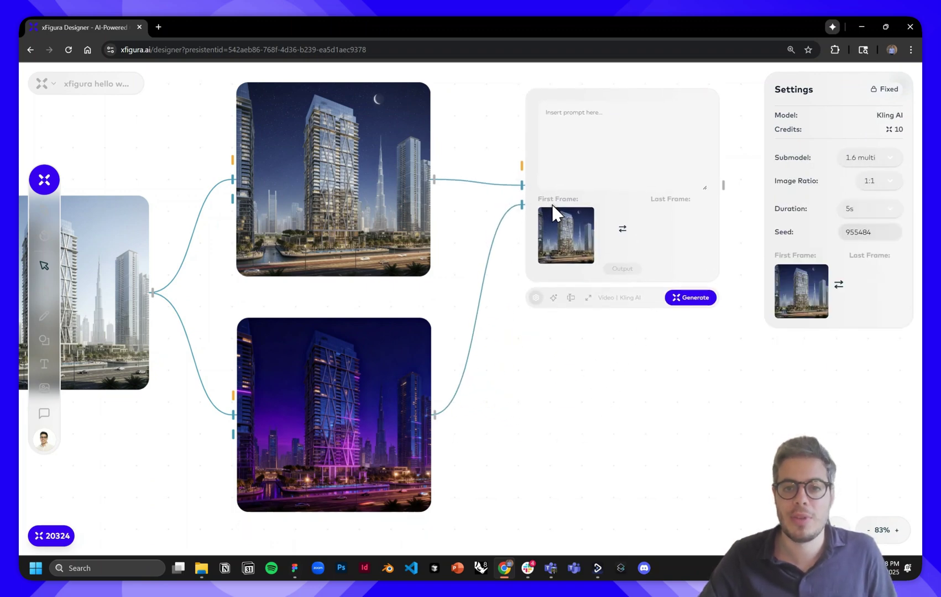
pyautogui.click(623, 230)
pyautogui.click(624, 231)
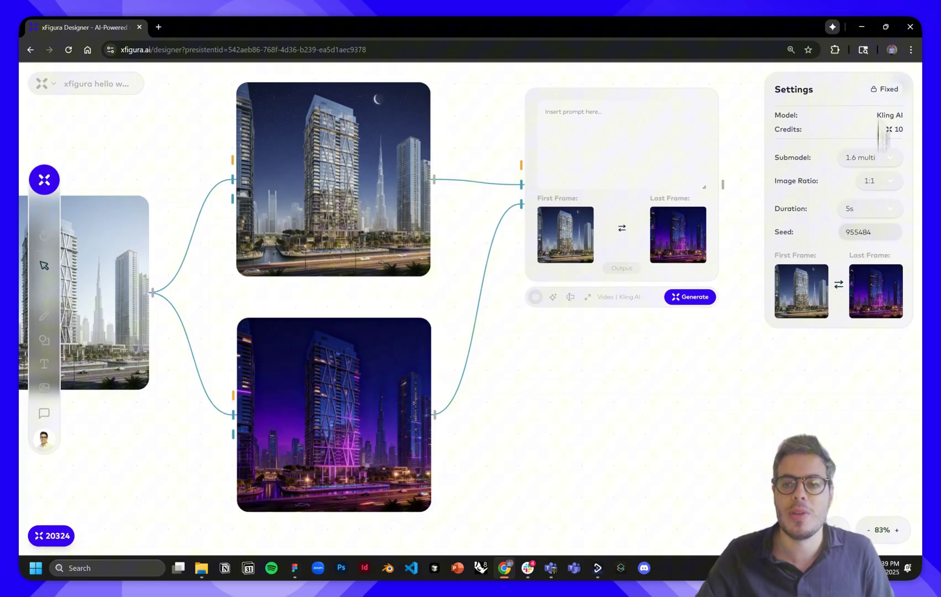
# Review the Video node's Kling AI model, credit cost and submodel options, keeping 1.6 multi.
pyautogui.click(859, 162)
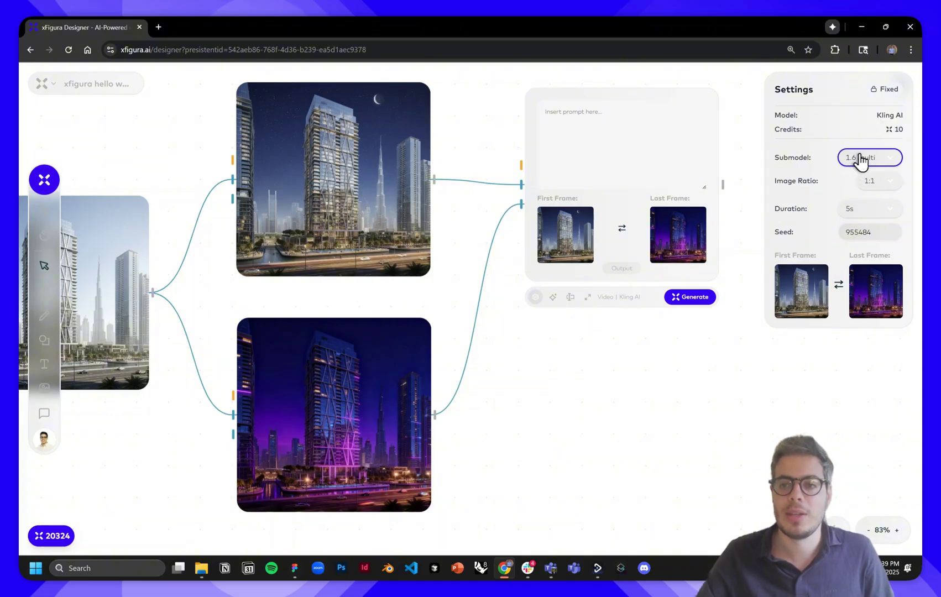
pyautogui.moveTo(877, 116); pyautogui.dragTo(901, 118)
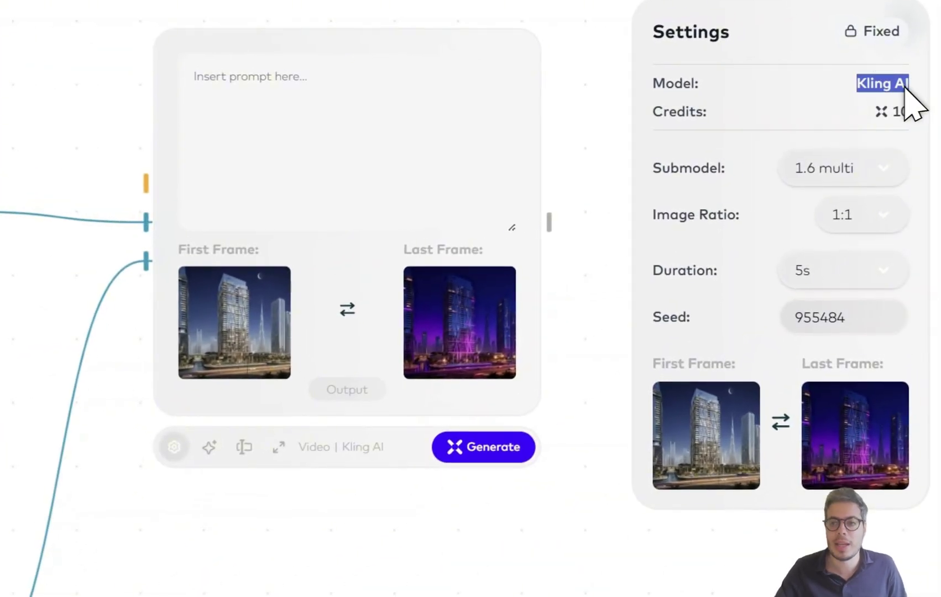
pyautogui.click(891, 111)
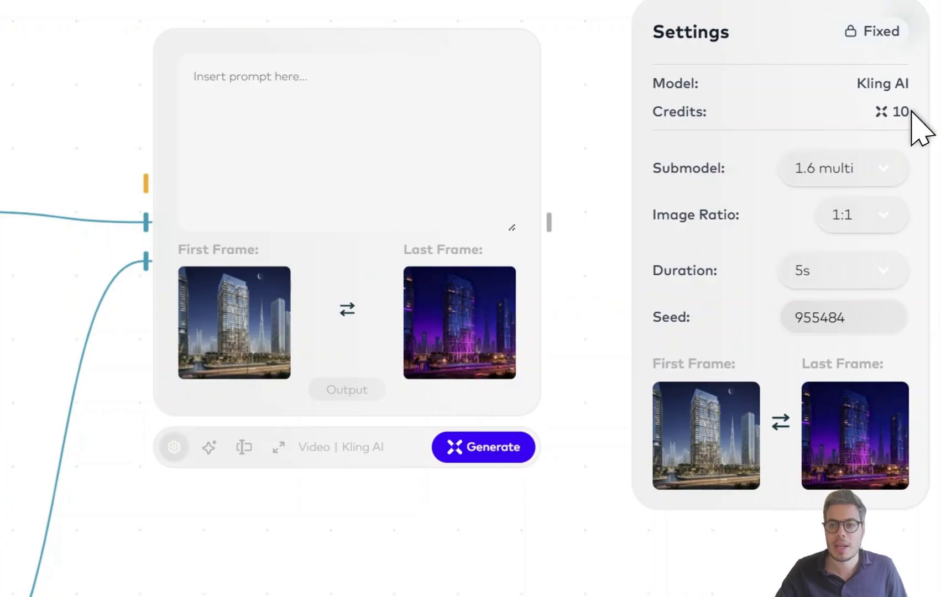
pyautogui.click(831, 170)
pyautogui.click(834, 249)
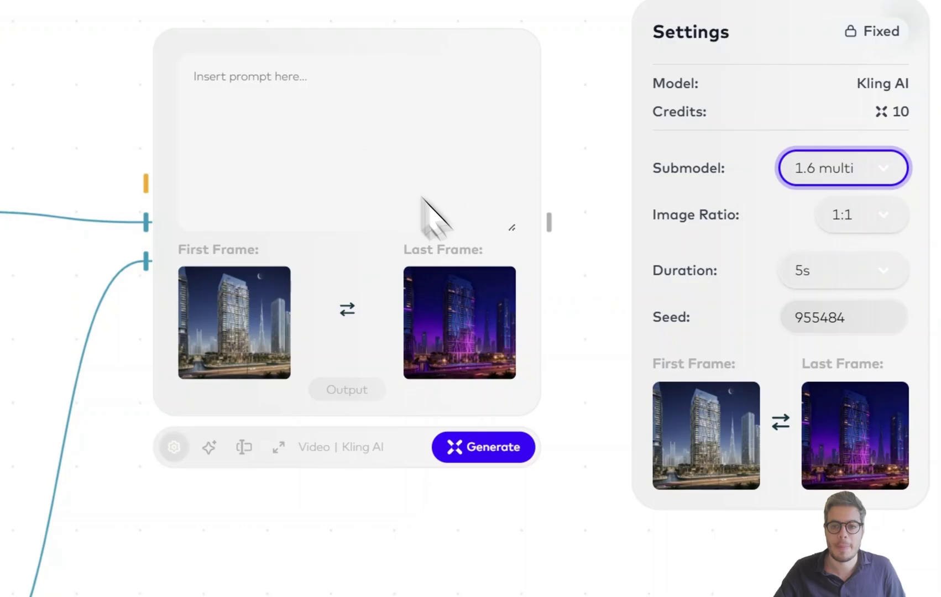
# Change the Video node's model to ByteDance Seedance and its submodel to Pro.
pyautogui.scroll(2, 525, 568)
pyautogui.scroll(3, 265, 572)
pyautogui.click(7, 577)
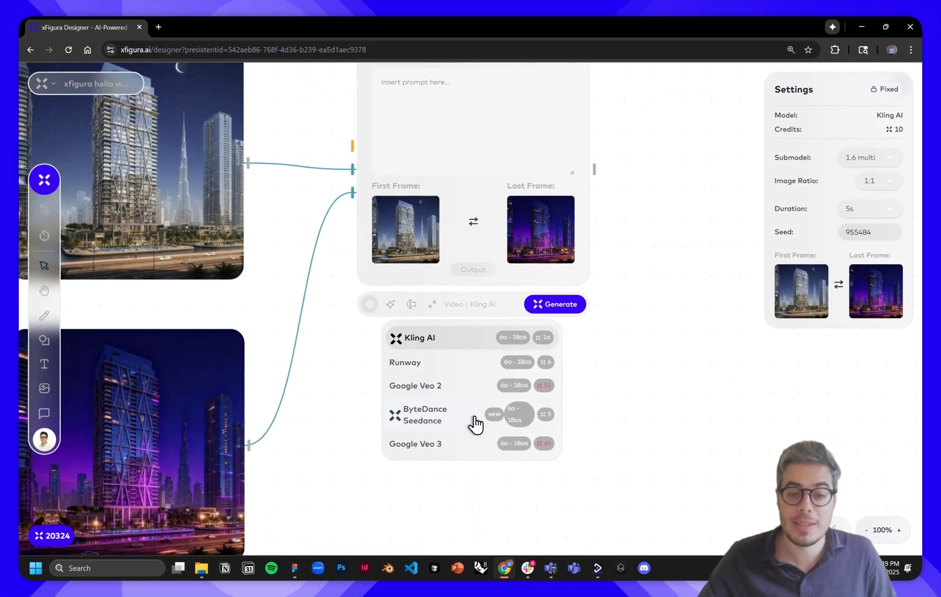
pyautogui.click(475, 425)
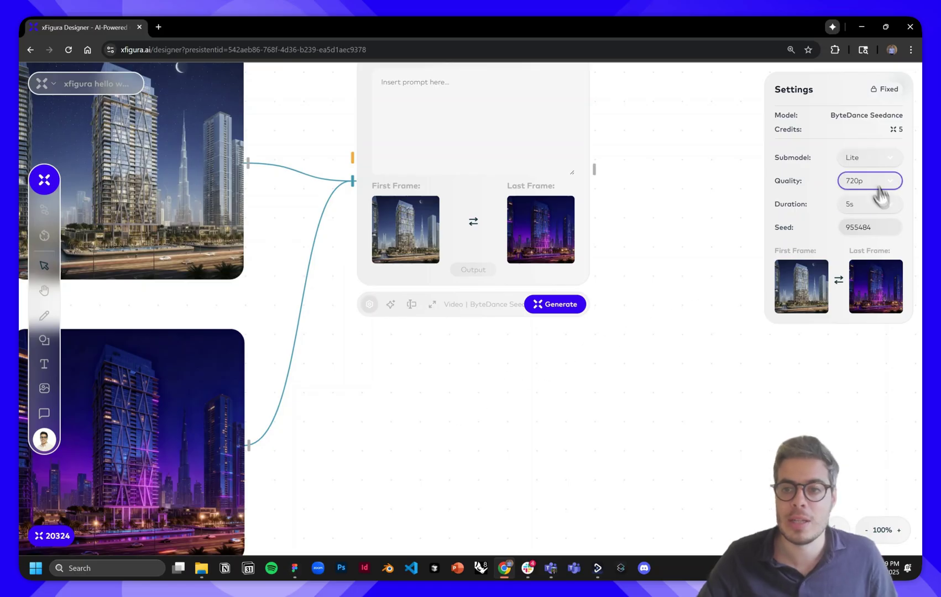
pyautogui.click(867, 158)
pyautogui.click(856, 186)
# Delete the Video node connected to the two night images.
pyautogui.scroll(1, 680, 213)
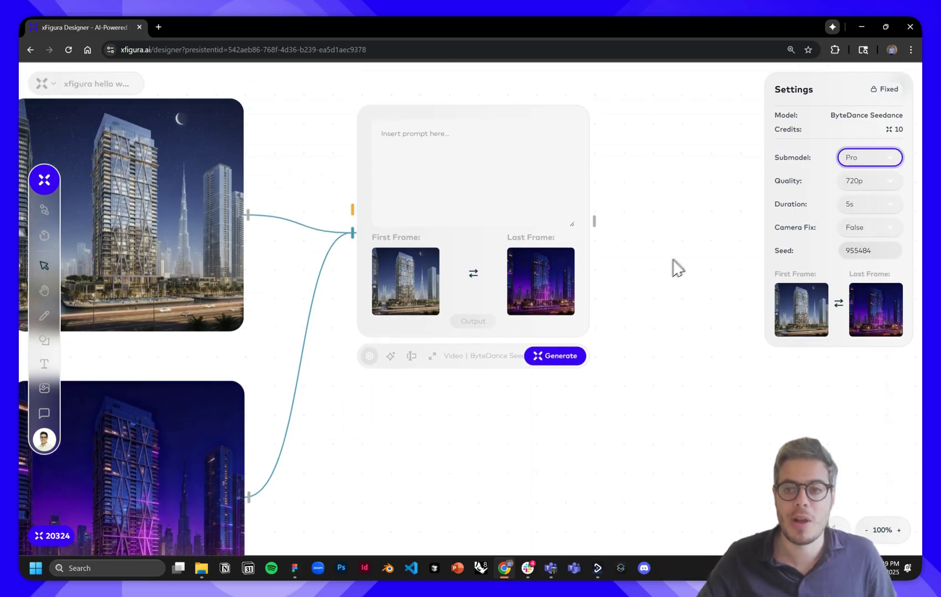
pyautogui.moveTo(412, 245); pyautogui.dragTo(410, 230)
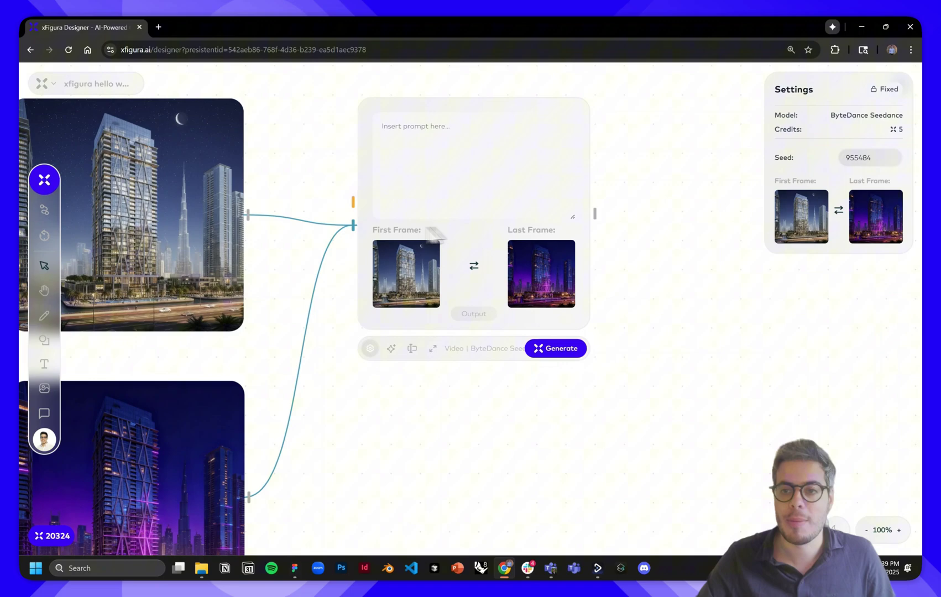
pyautogui.press('Delete')
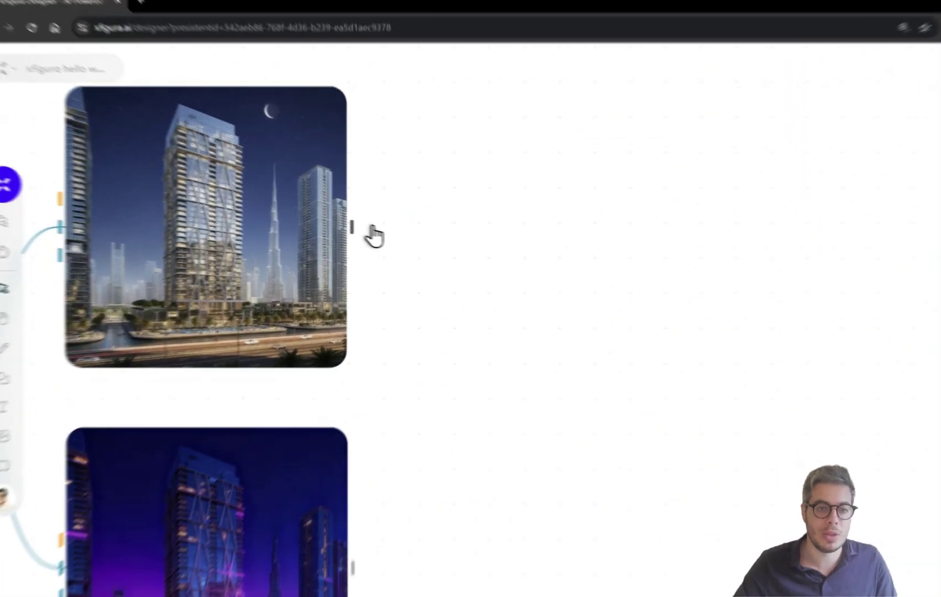
# Add a 3D node and an Upscale node from the moonlit night image, placing the Upscale node below the 3D node.
pyautogui.click(335, 217)
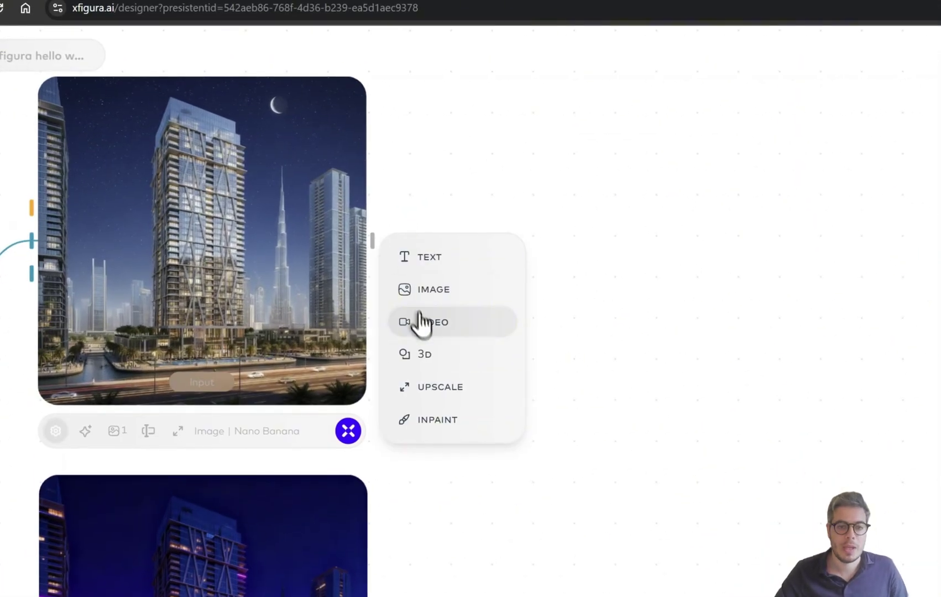
pyautogui.click(424, 357)
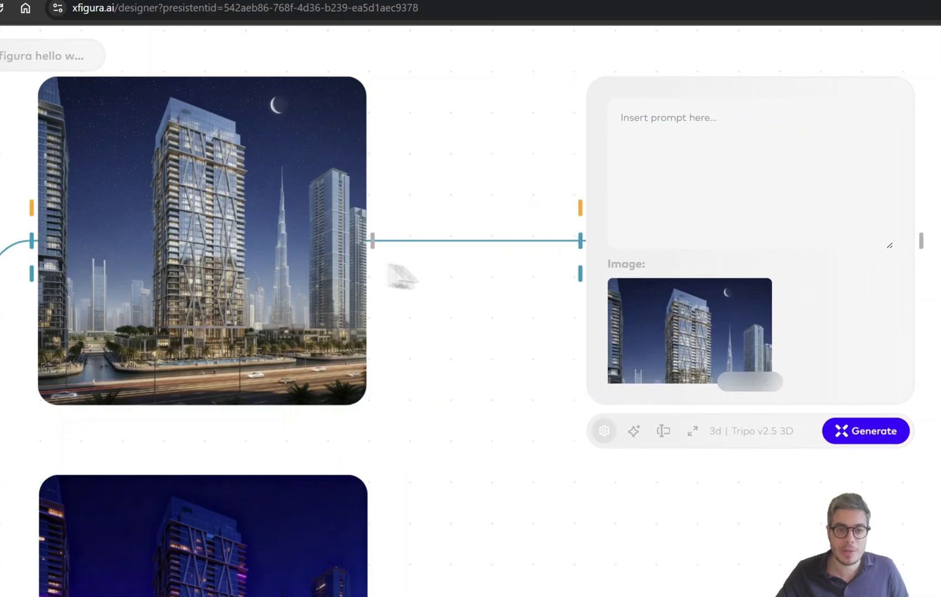
pyautogui.click(373, 243)
pyautogui.click(442, 387)
pyautogui.scroll(-5, 683, 515)
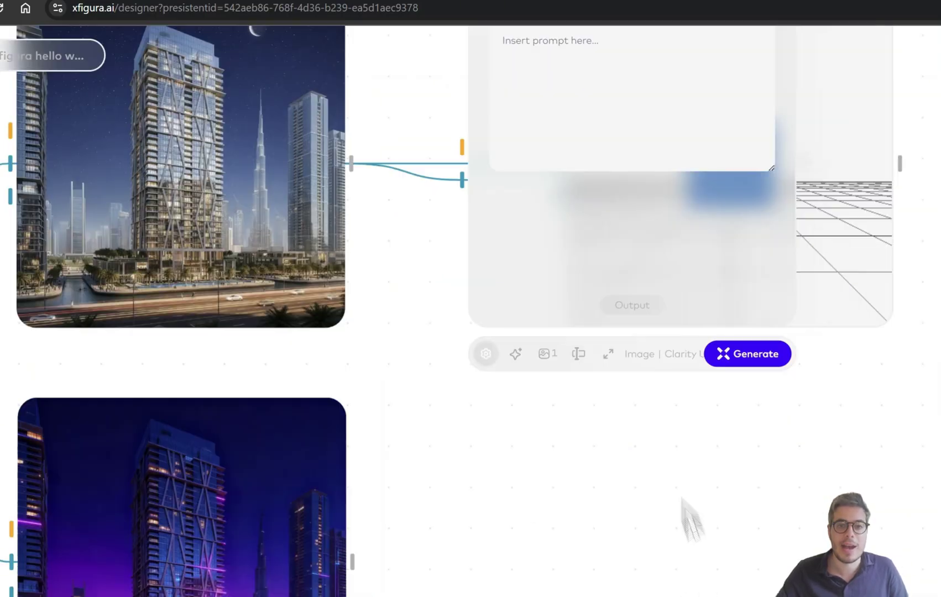
pyautogui.moveTo(498, 116); pyautogui.dragTo(552, 439)
pyautogui.scroll(2, 897, 508)
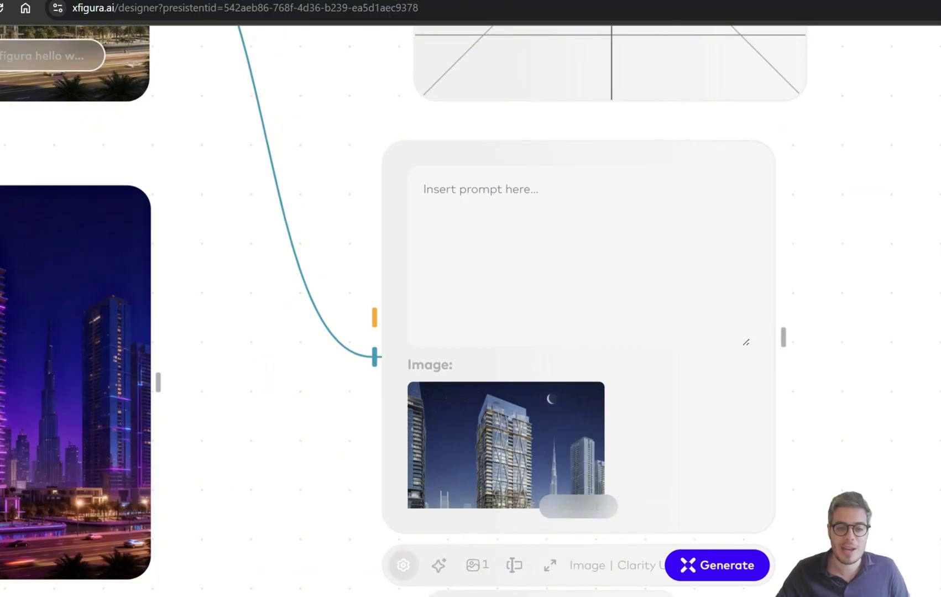
# Change the Upscale node's model to Magnific and shift the node slightly so it lines up under the 3D node.
pyautogui.click(636, 566)
pyautogui.click(391, 515)
pyautogui.scroll(3, 820, 292)
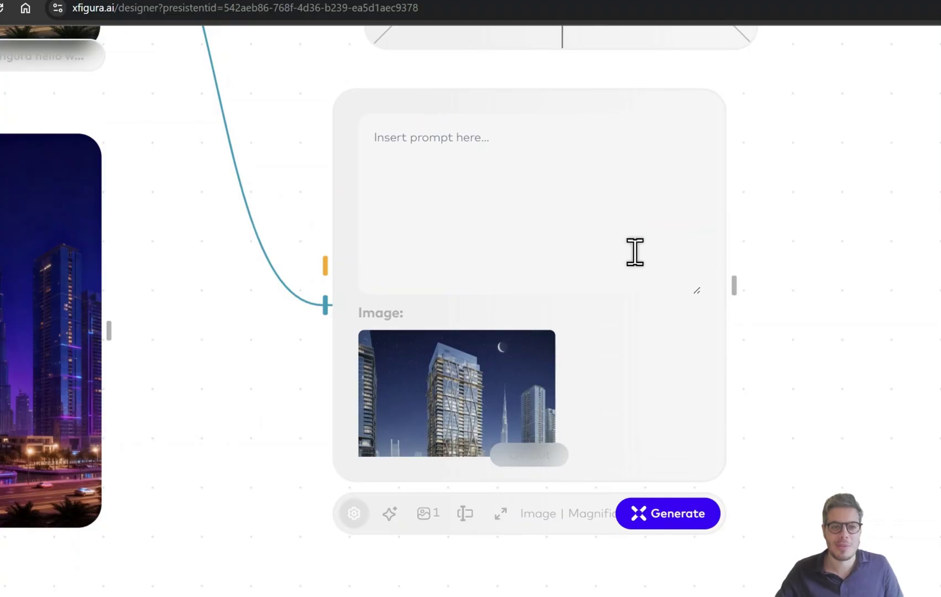
pyautogui.moveTo(671, 328); pyautogui.dragTo(705, 351)
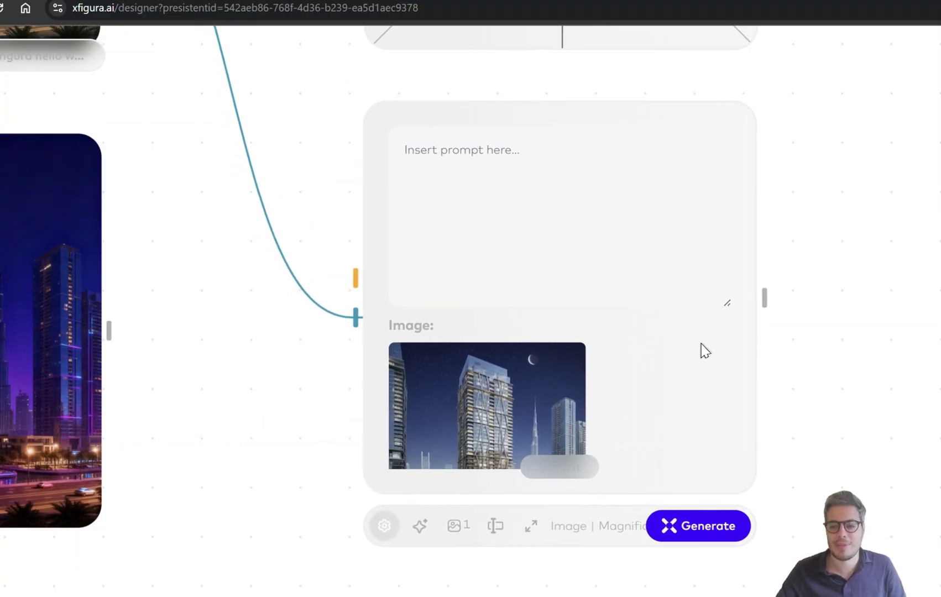
pyautogui.scroll(-3, 683, 387)
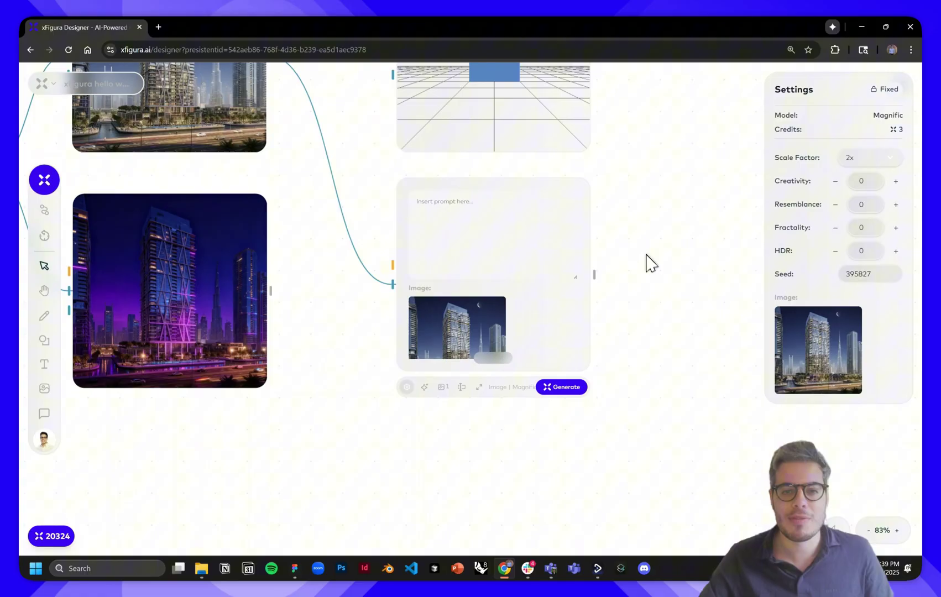
# Add an Inpaint node that takes the Upscale node's output as its input image.
pyautogui.click(600, 288)
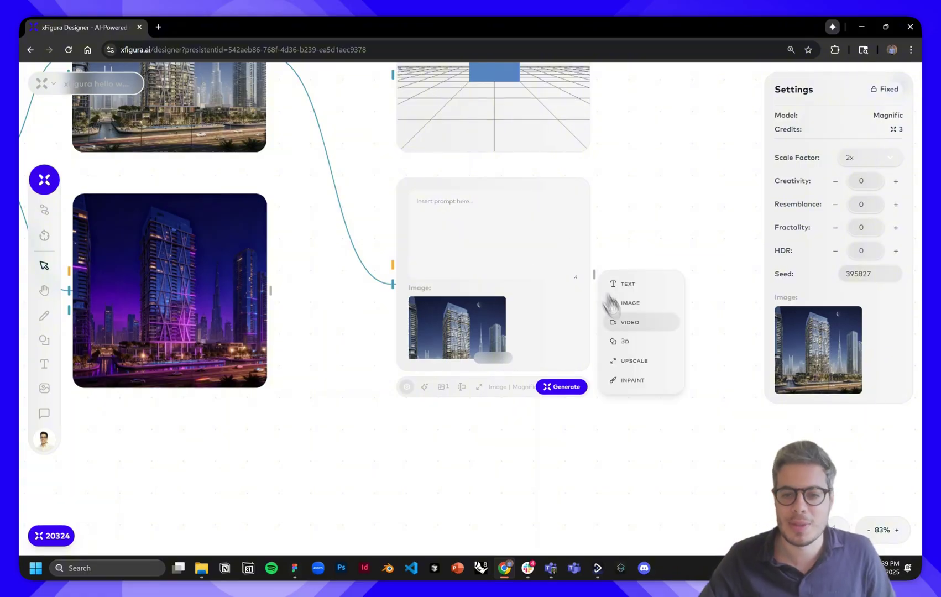
pyautogui.click(639, 384)
pyautogui.scroll(-3, 691, 315)
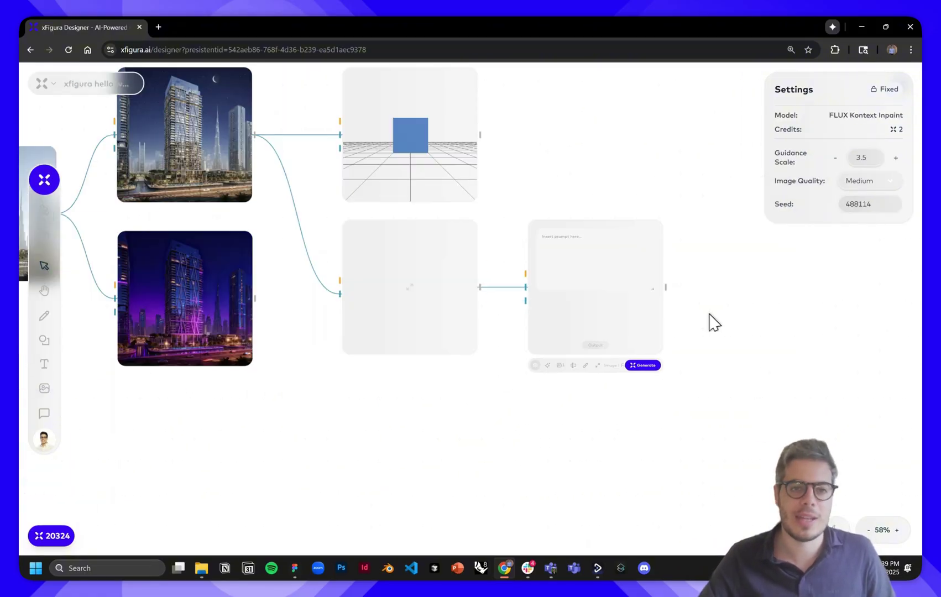
pyautogui.moveTo(581, 200); pyautogui.dragTo(700, 257)
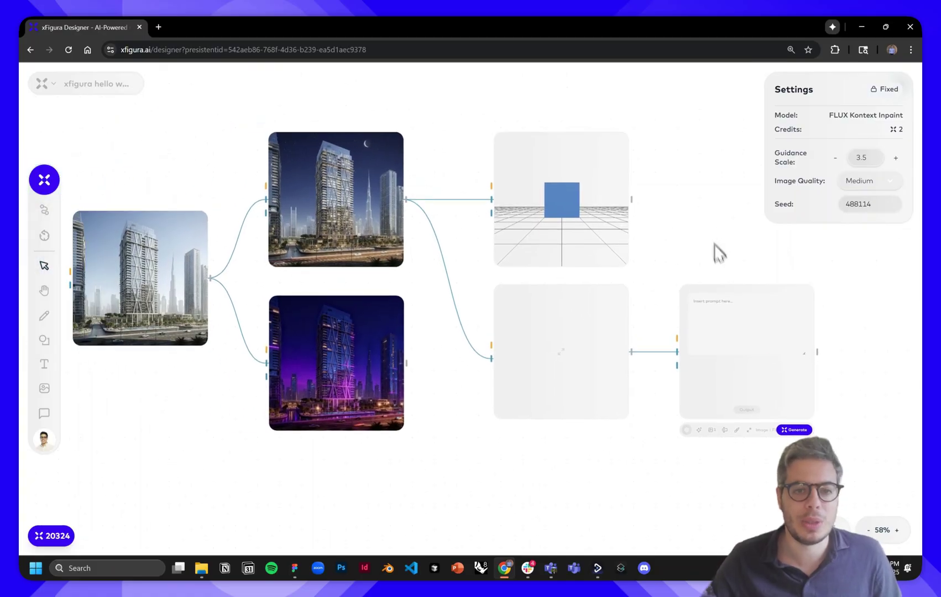
# Select all nodes of the tower workflow to check the credit cost of running all generations, and clear the selection.
pyautogui.moveTo(710, 84); pyautogui.dragTo(161, 454)
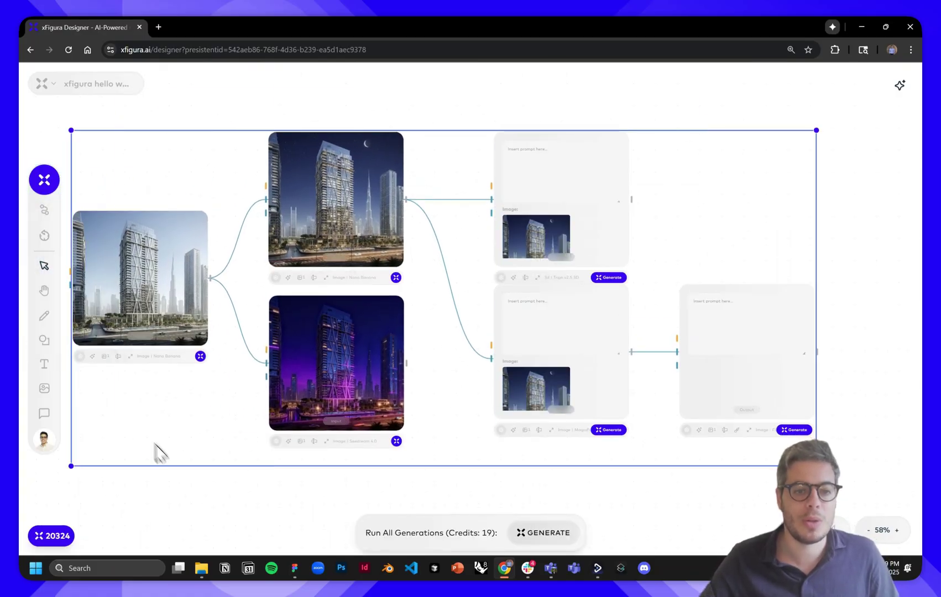
pyautogui.click(174, 501)
pyautogui.hscroll(-1, 180, 504)
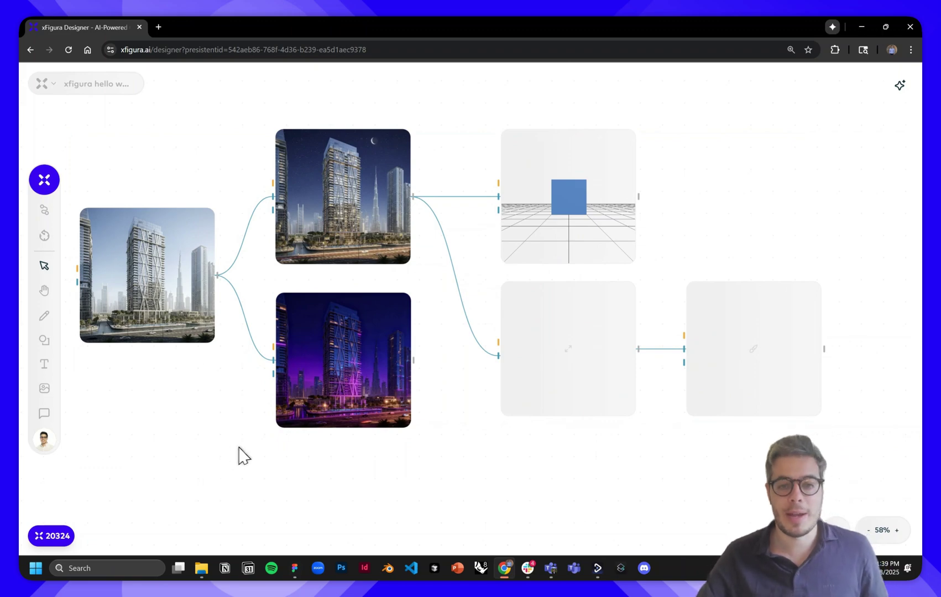
pyautogui.hscroll(-2, 253, 437)
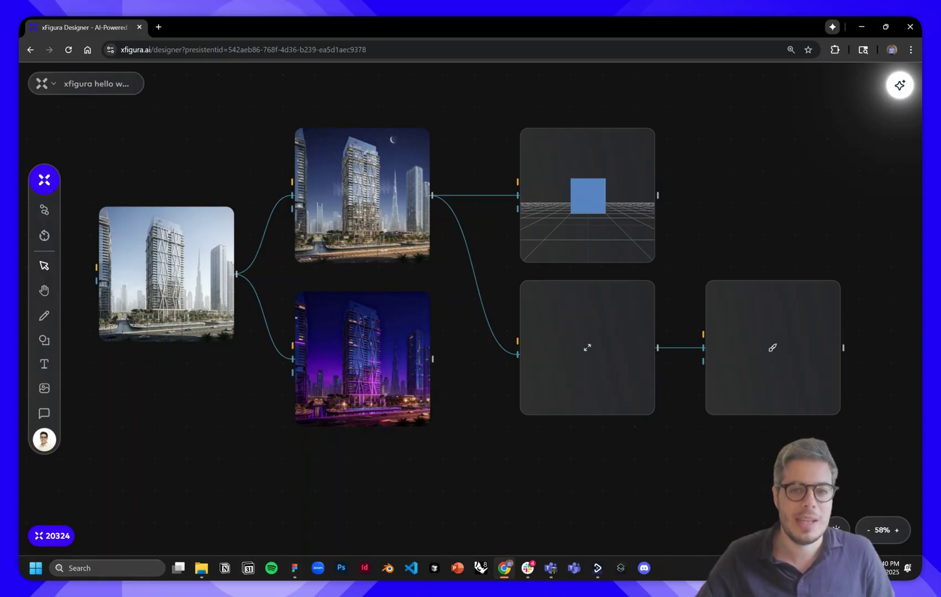
# Select the tower workflow, check its Save as Template option, and review a saved template's sharing options in Community Templates.
pyautogui.moveTo(685, 119); pyautogui.dragTo(141, 362)
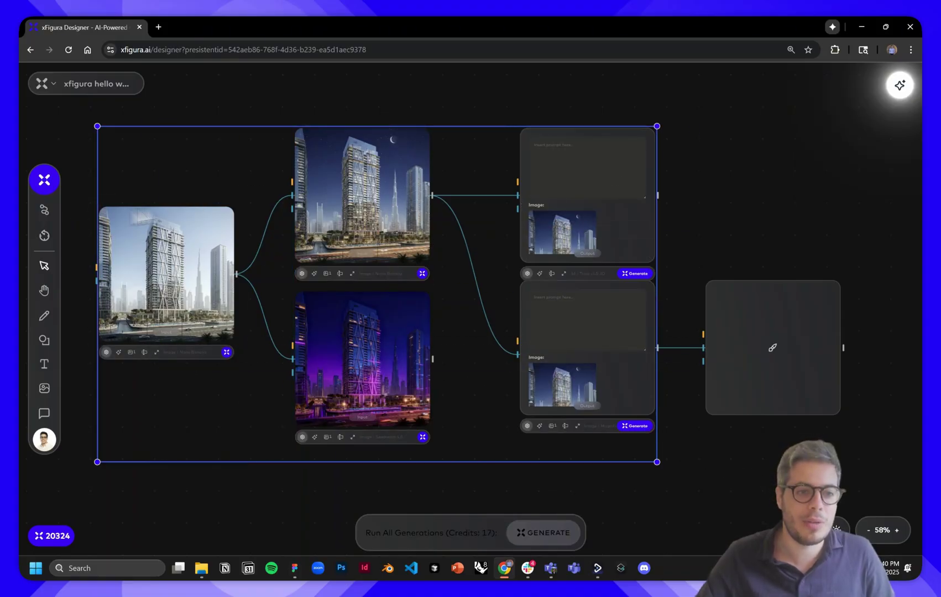
pyautogui.rightClick(222, 191)
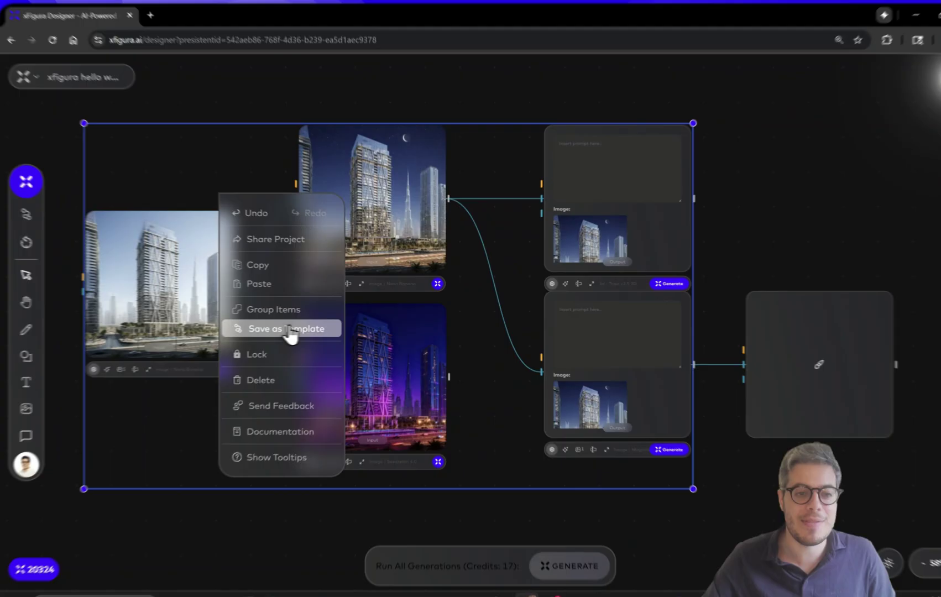
pyautogui.click(26, 215)
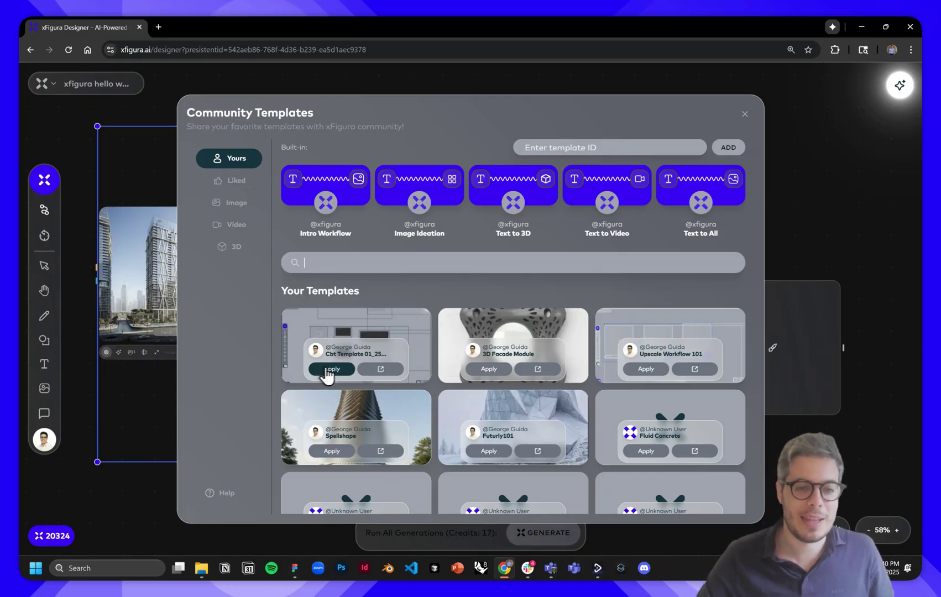
pyautogui.click(375, 373)
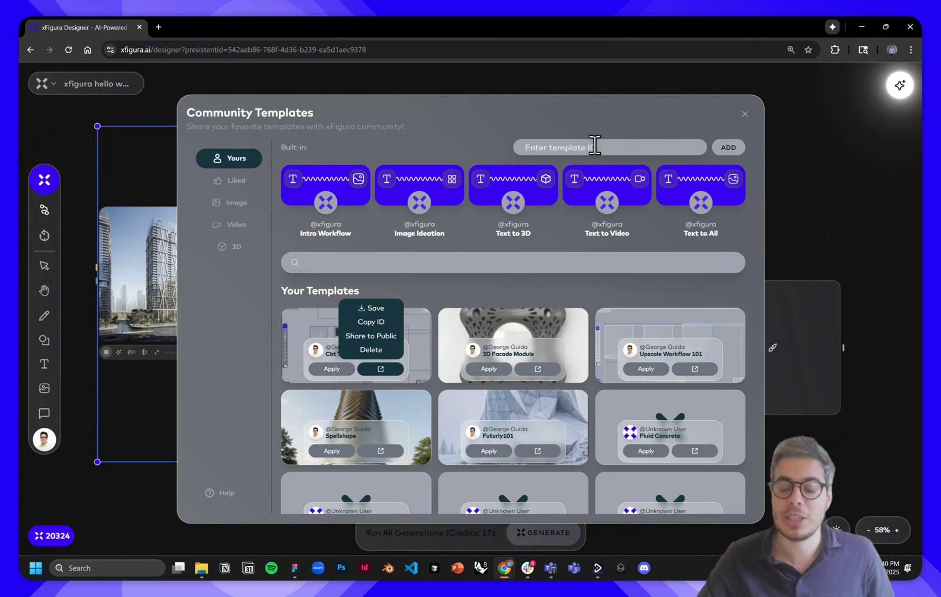
pyautogui.click(826, 165)
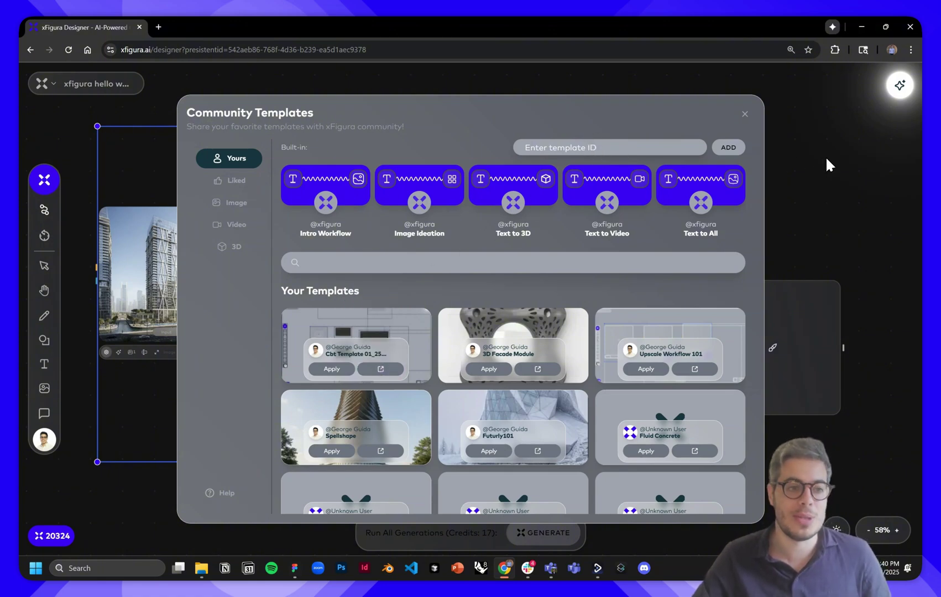
pyautogui.click(818, 165)
pyautogui.rightClick(193, 152)
pyautogui.click(131, 173)
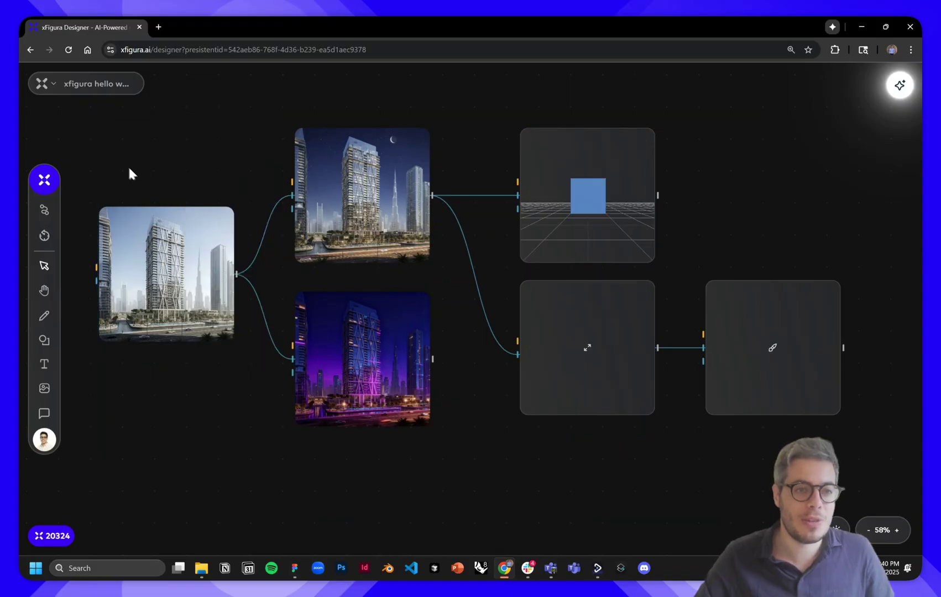
# Draw a small S-shaped freehand curve in 2px on the empty canvas above the tower images.
pyautogui.moveTo(181, 356); pyautogui.dragTo(253, 190)
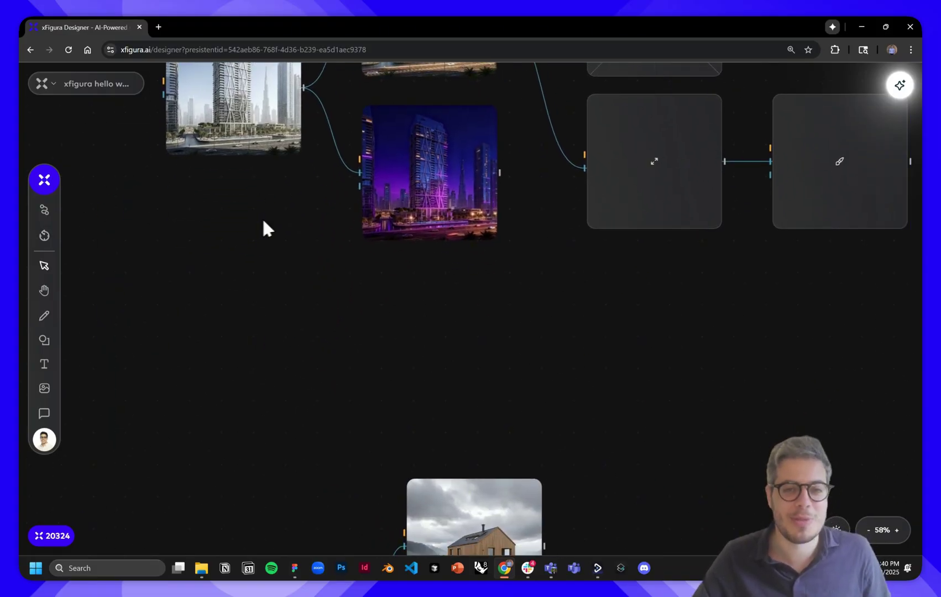
pyautogui.moveTo(265, 227); pyautogui.dragTo(225, 441)
pyautogui.moveTo(368, 147); pyautogui.dragTo(428, 248)
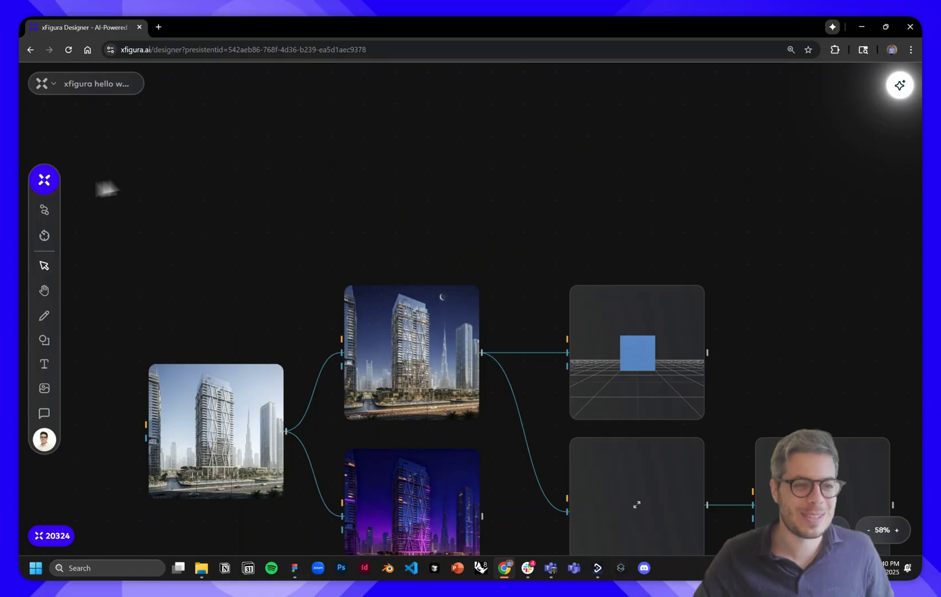
pyautogui.click(47, 317)
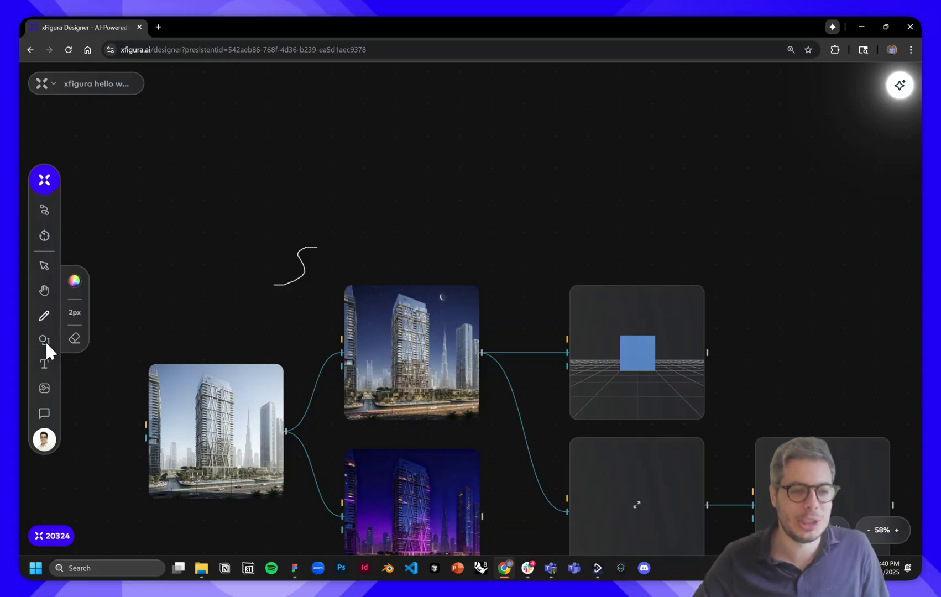
# Try the Text tool's settings and an empty comment above the night image, and return to the selection tool.
pyautogui.click(44, 365)
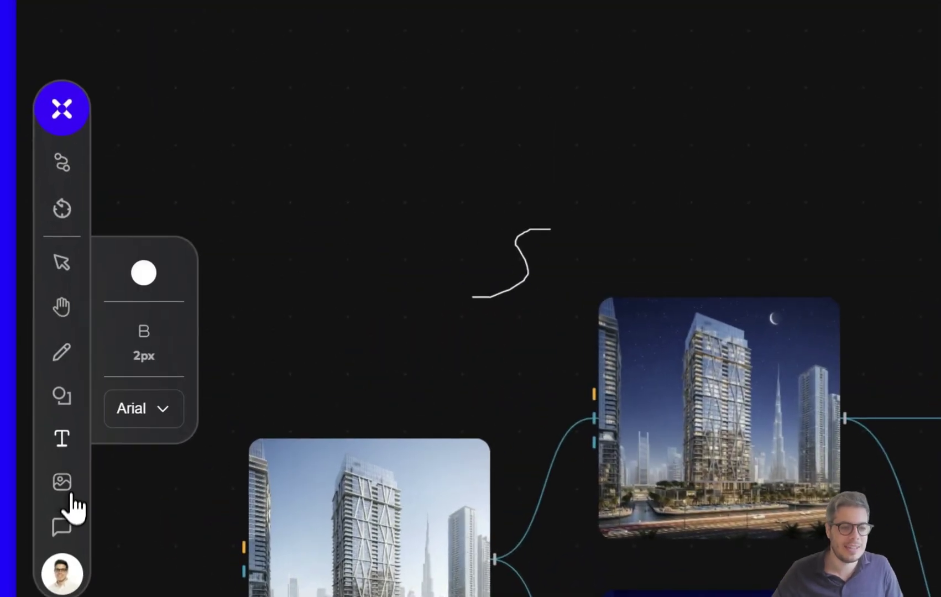
pyautogui.click(62, 527)
pyautogui.click(710, 275)
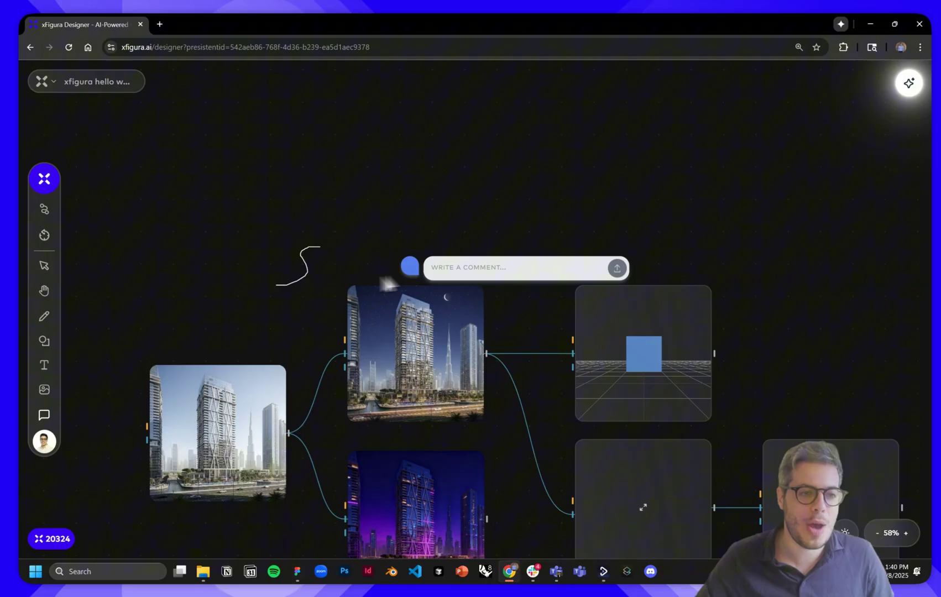
pyautogui.click(45, 266)
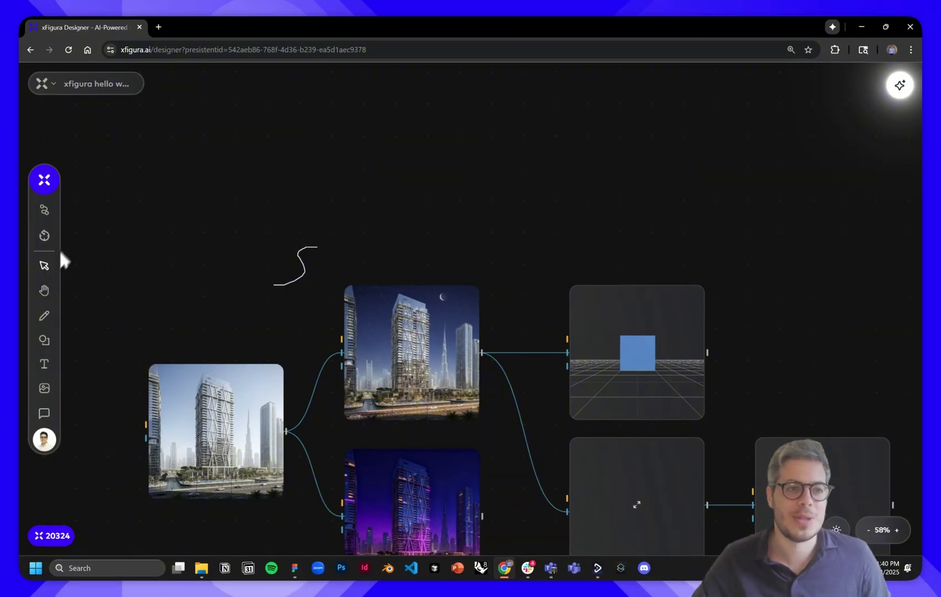
# Review the project's options, including Share Project and Backups, without choosing any.
pyautogui.click(39, 88)
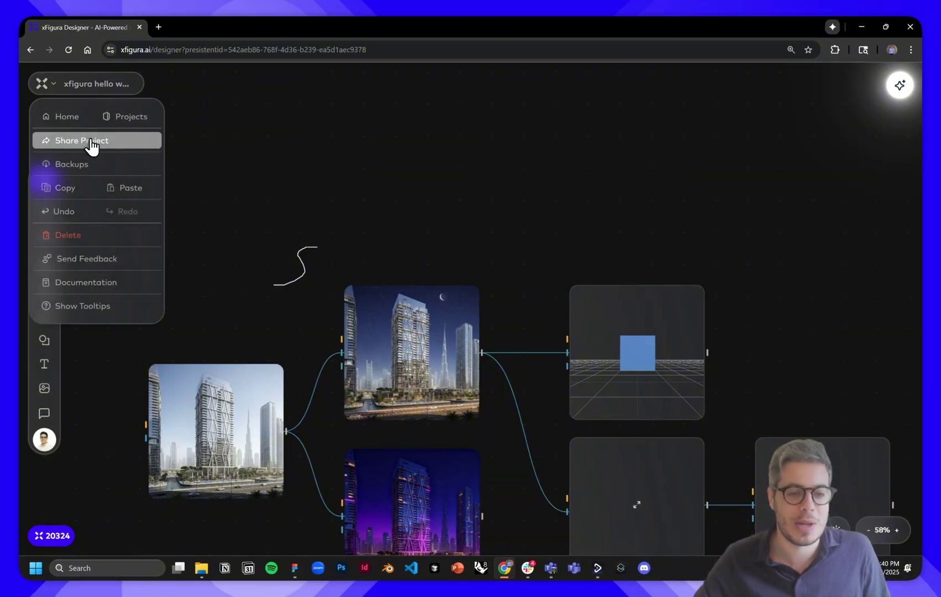
pyautogui.click(271, 169)
pyautogui.moveTo(382, 210); pyautogui.dragTo(426, 117)
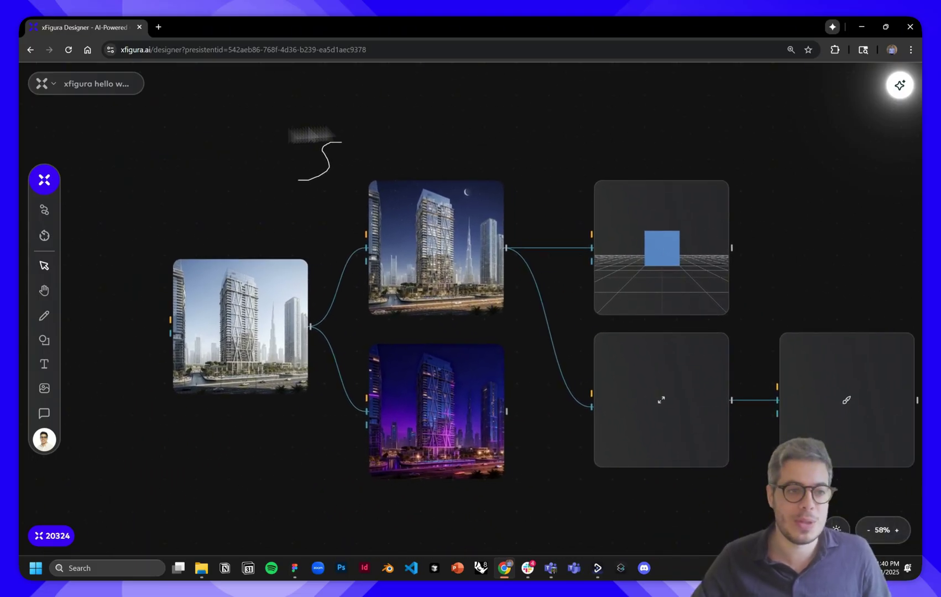
# Add an Image Uploader node and place it to the left of the daytime tower image.
pyautogui.click(43, 181)
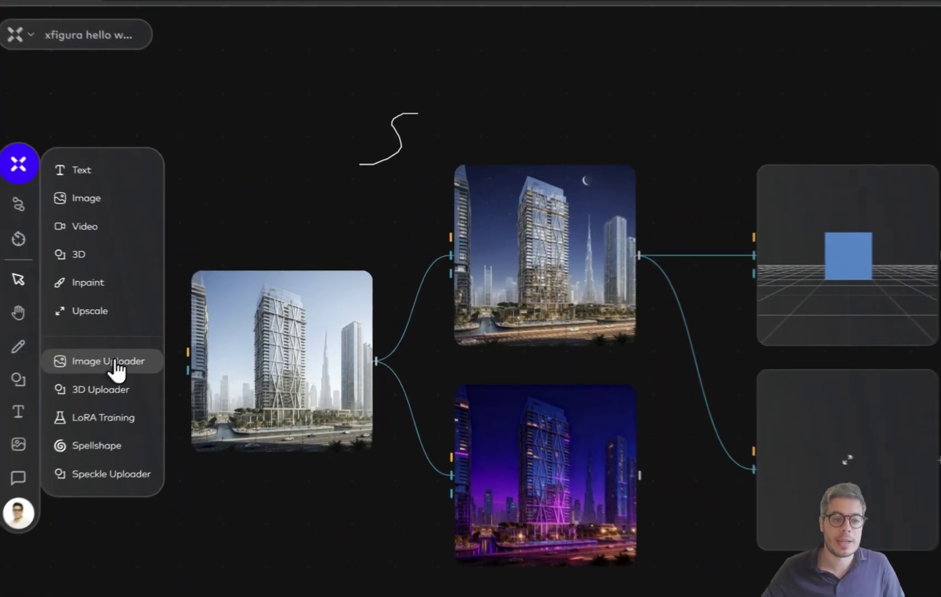
pyautogui.click(110, 326)
pyautogui.moveTo(569, 359); pyautogui.dragTo(163, 151)
pyautogui.hscroll(-10, 163, 151)
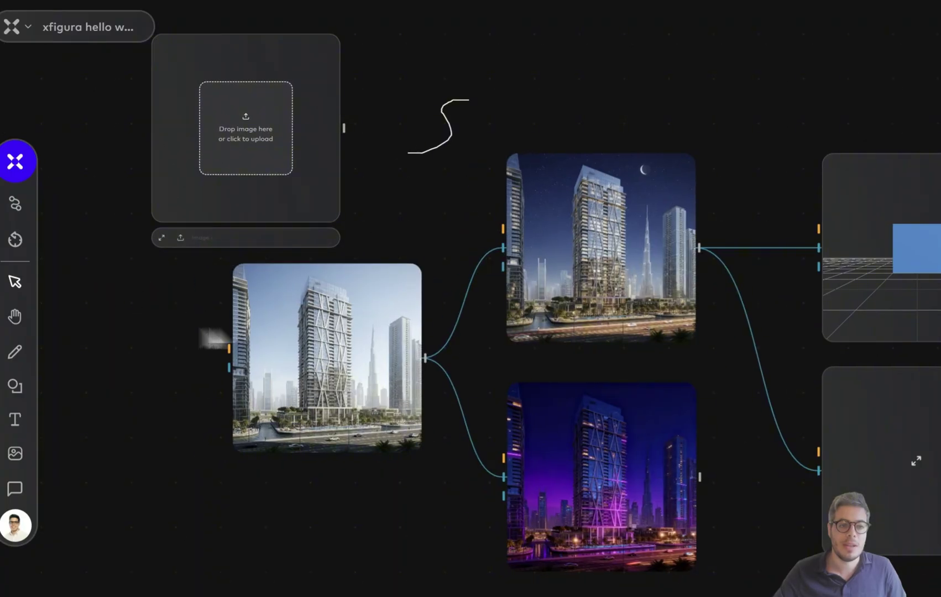
pyautogui.moveTo(532, 256); pyautogui.dragTo(347, 379)
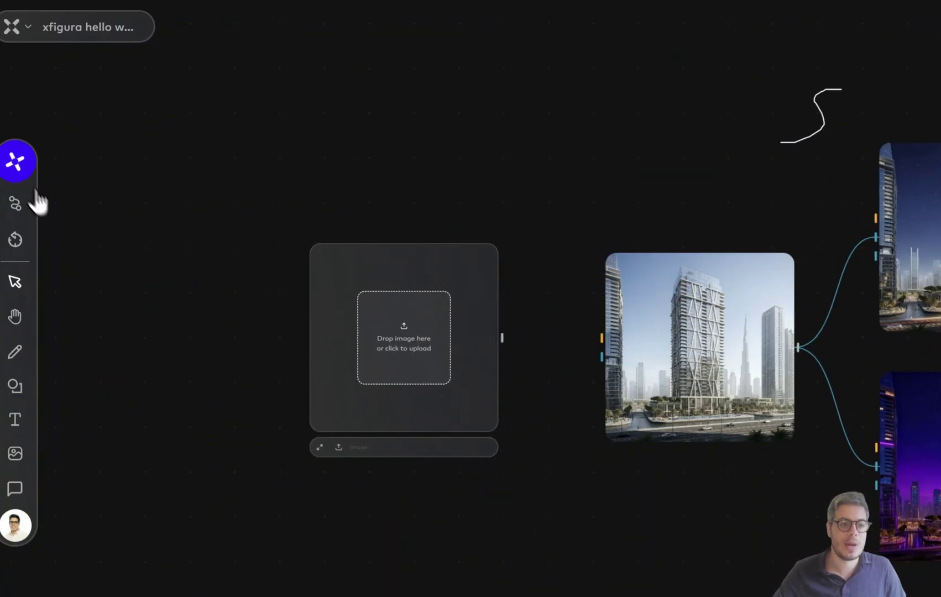
# Review the other node types that can be added, including 3D Uploader, LoRA Training, Spellshape and Speckle Uploader.
pyautogui.click(23, 166)
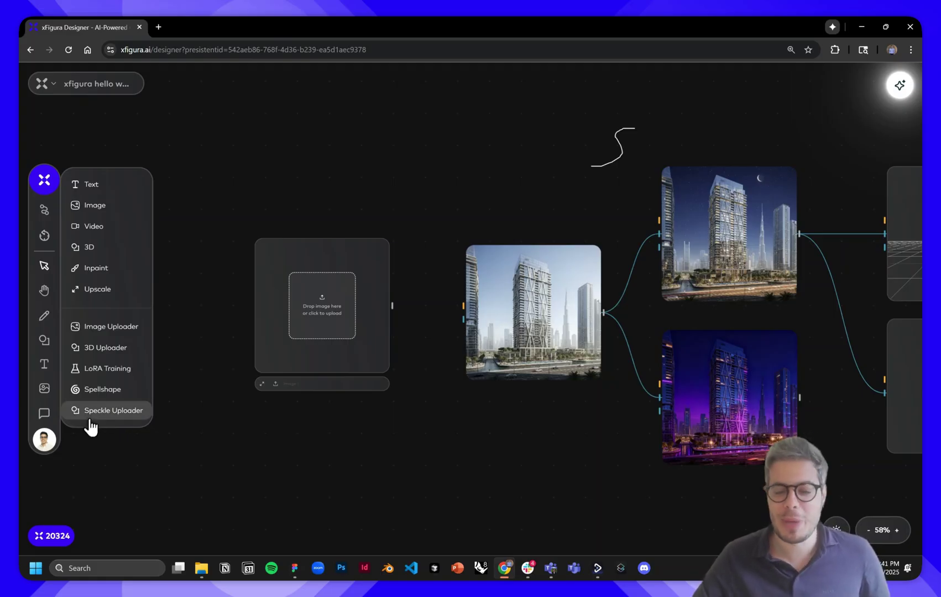
pyautogui.hscroll(3, 429, 442)
pyautogui.hscroll(1, 460, 429)
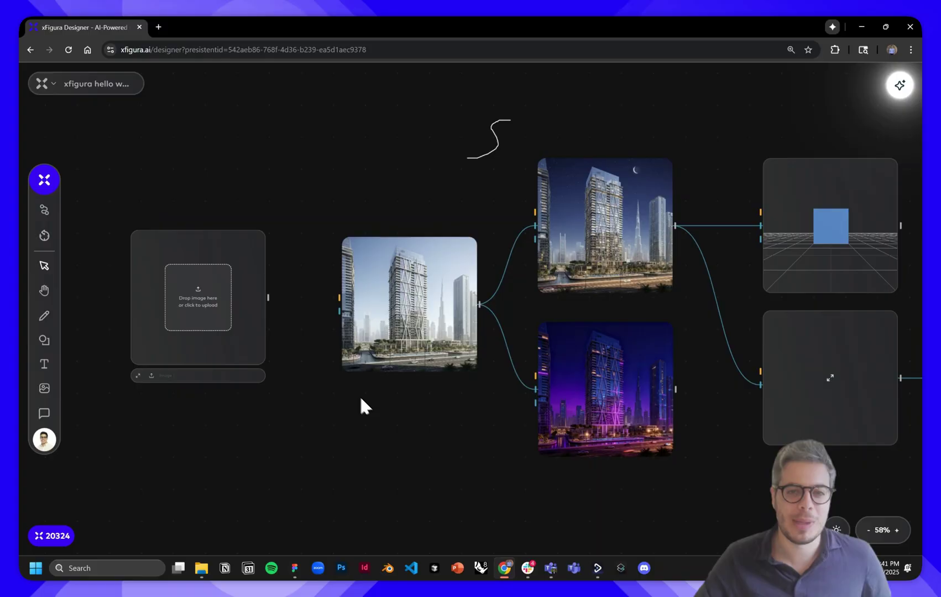
pyautogui.hscroll(3, 438, 187)
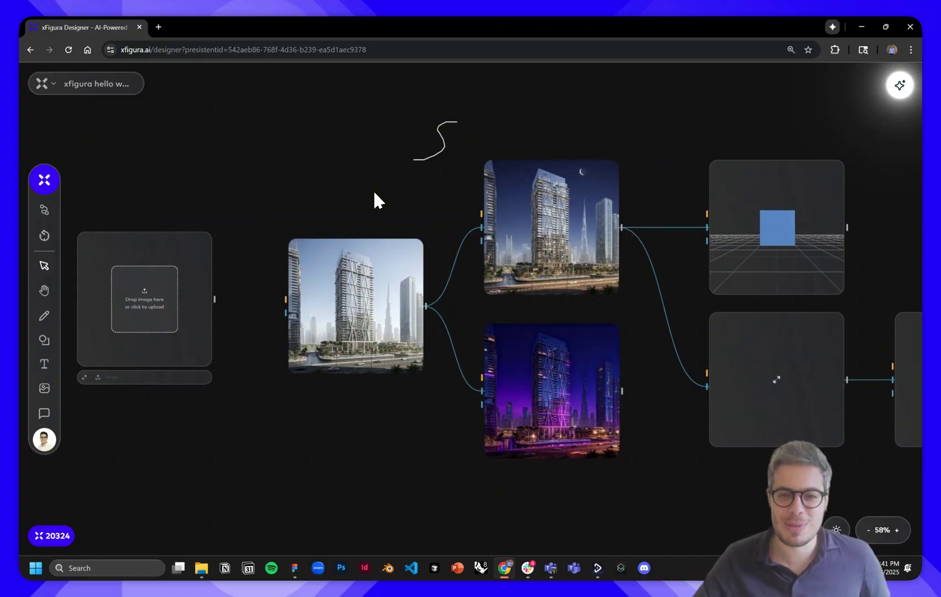